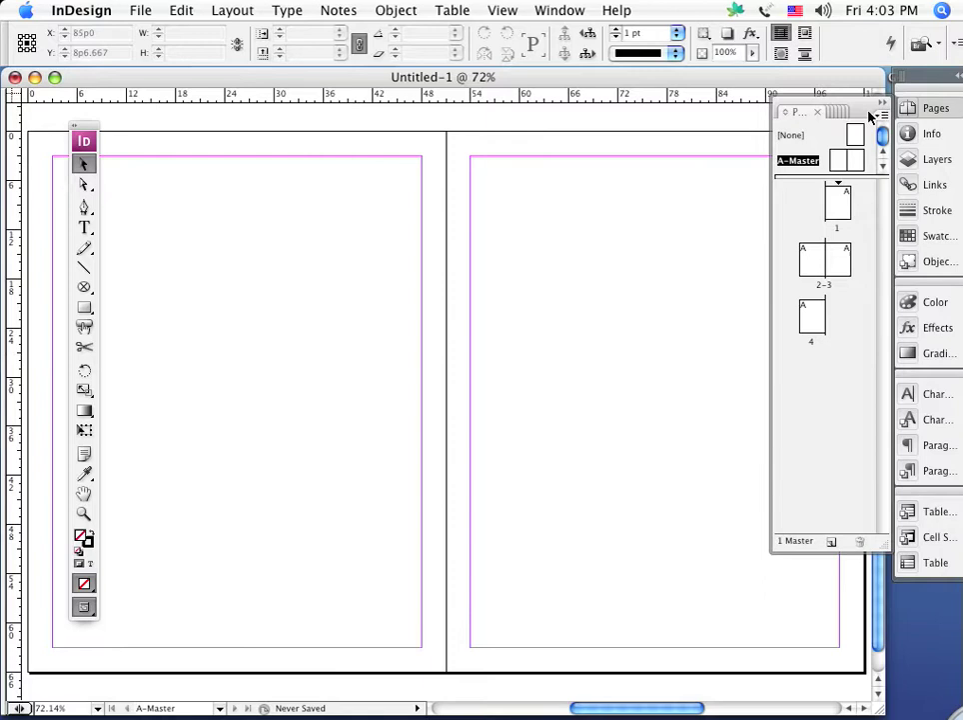
Close the floating Pages panel, toggle it open and shut from the dock, and open the Window menu.
left_click_drag(862, 108, 832, 123)
left_click(883, 104)
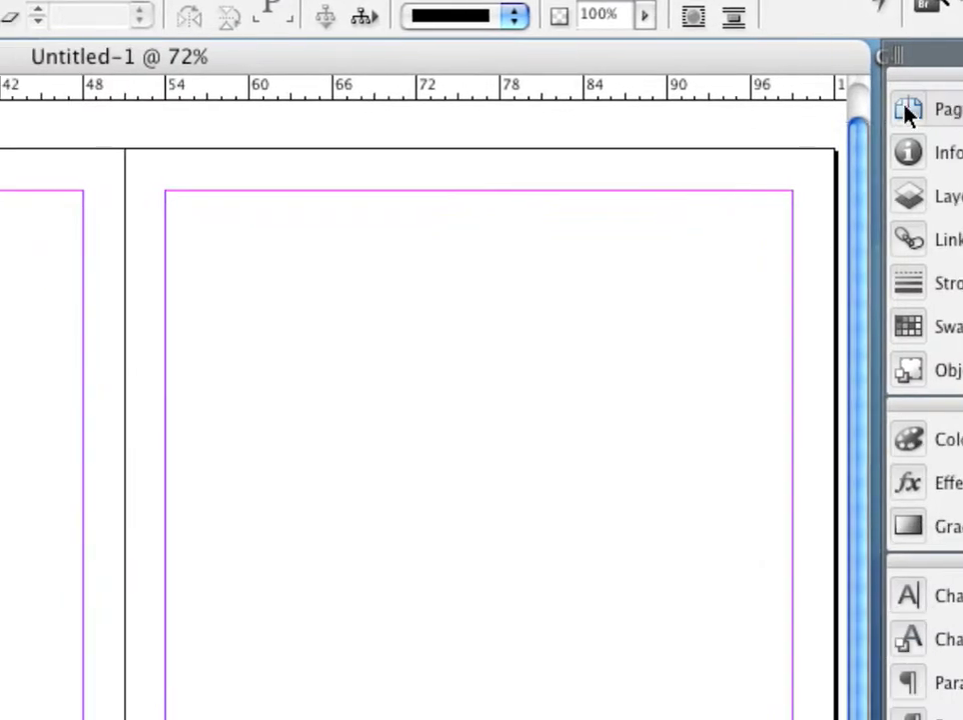
left_click(908, 111)
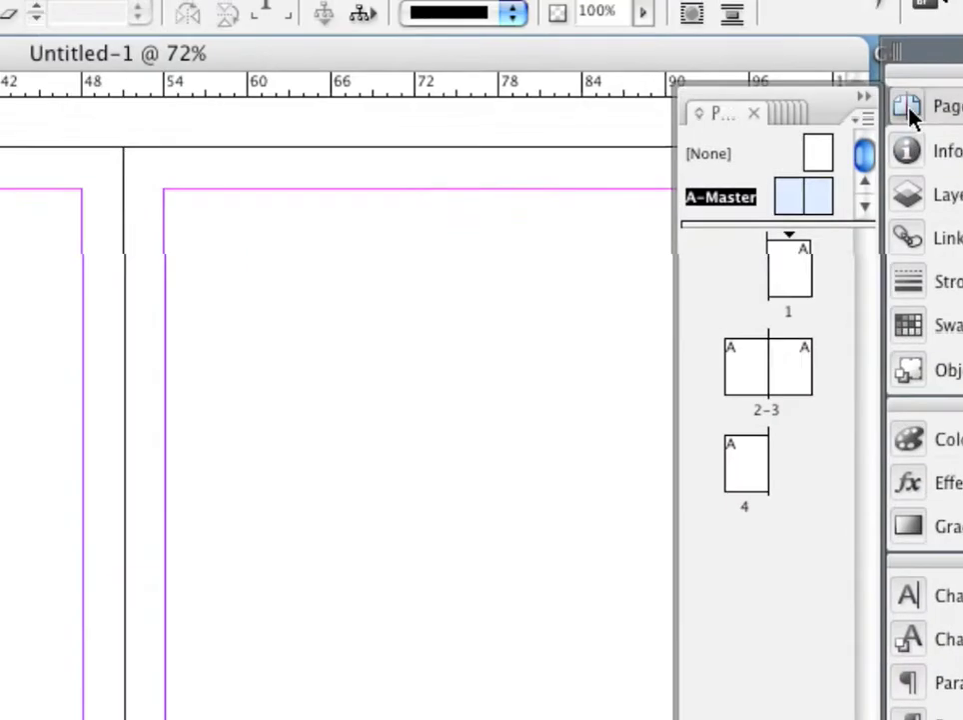
left_click(909, 110)
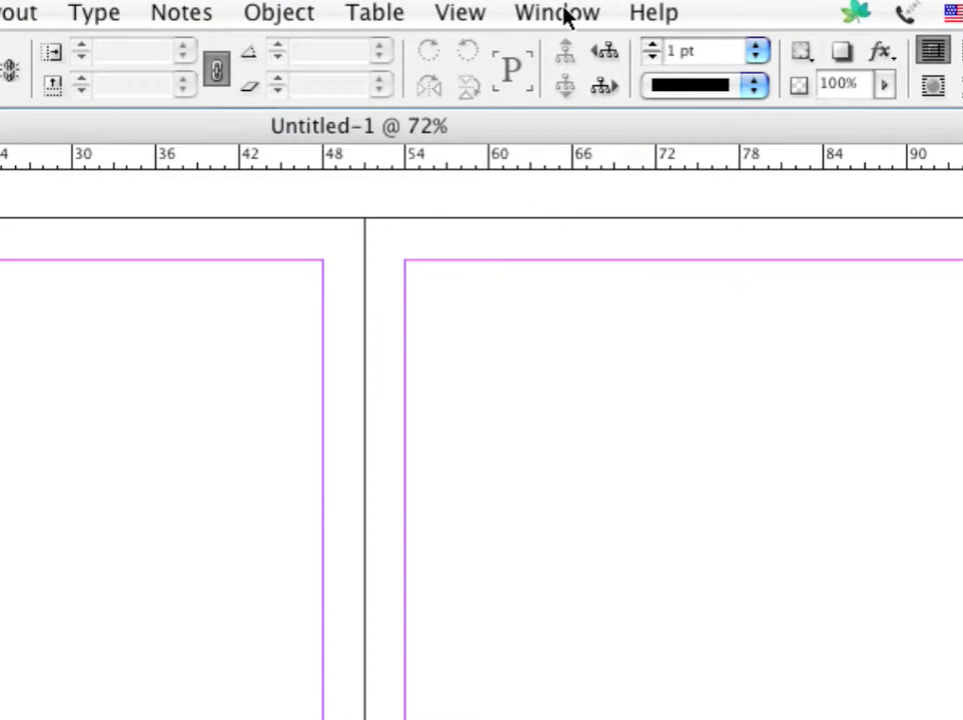
left_click(562, 13)
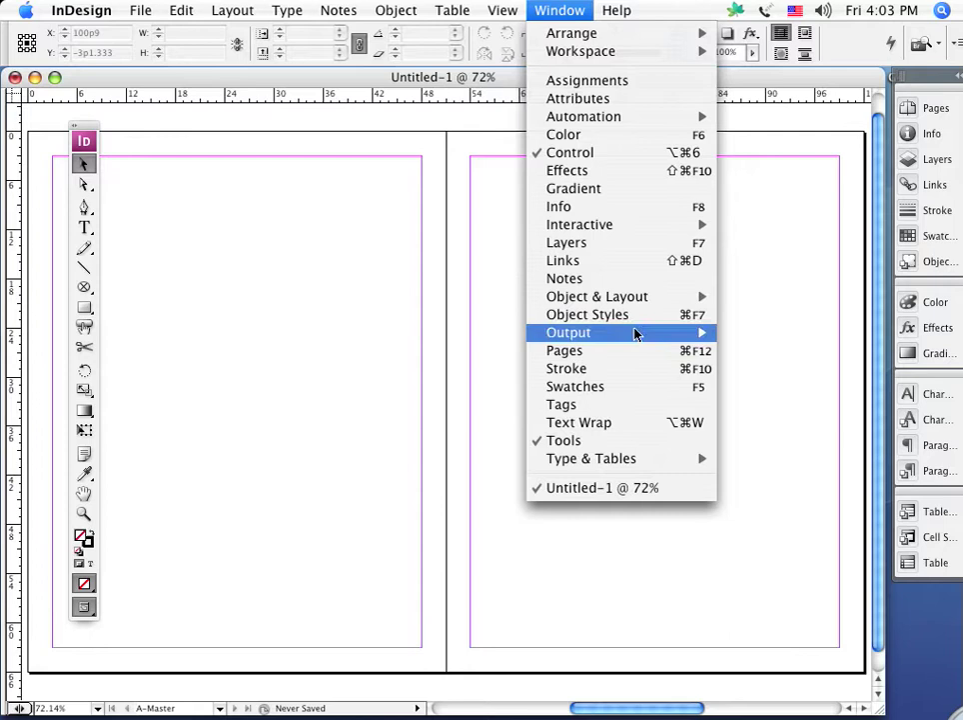
Insert 4 A-Master pages after page 4 using the Pages panel's Insert Pages command.
left_click(636, 356)
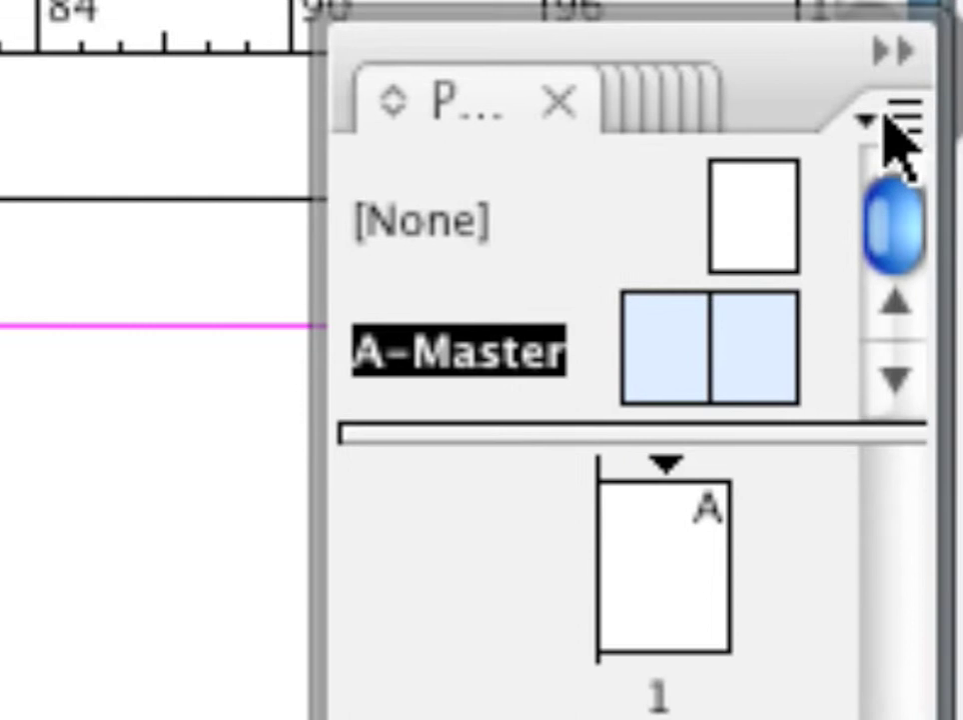
left_click(896, 118)
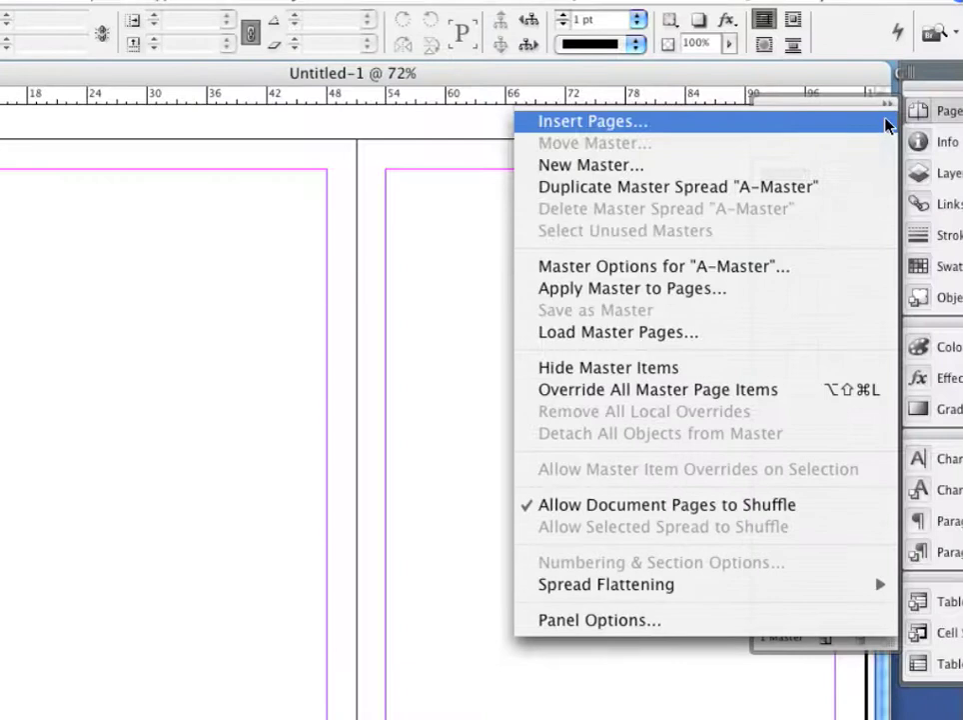
left_click(596, 123)
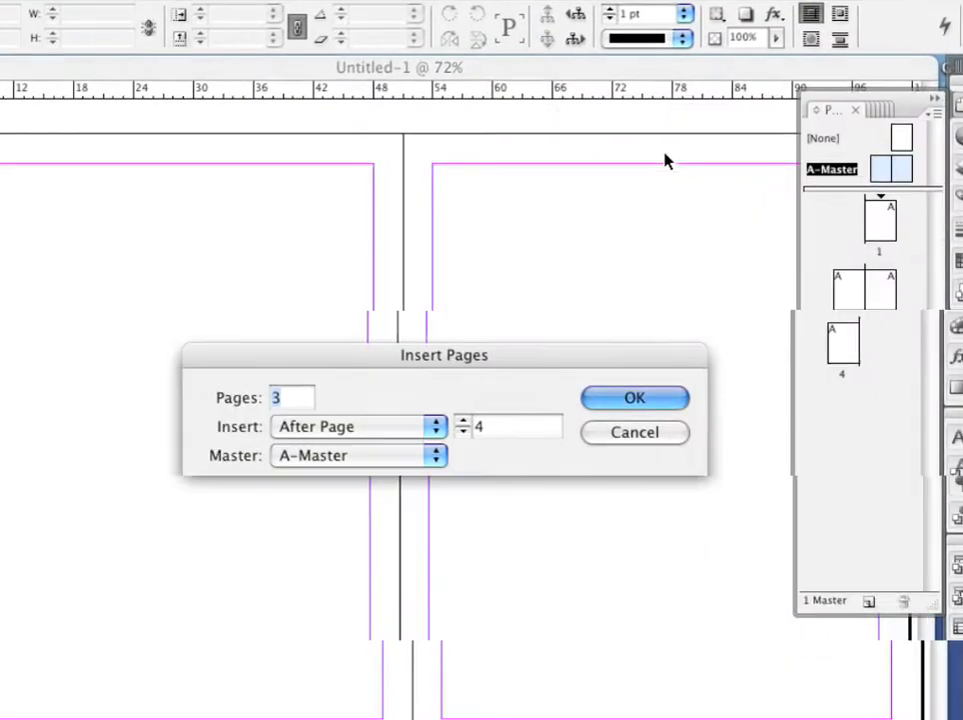
type("4")
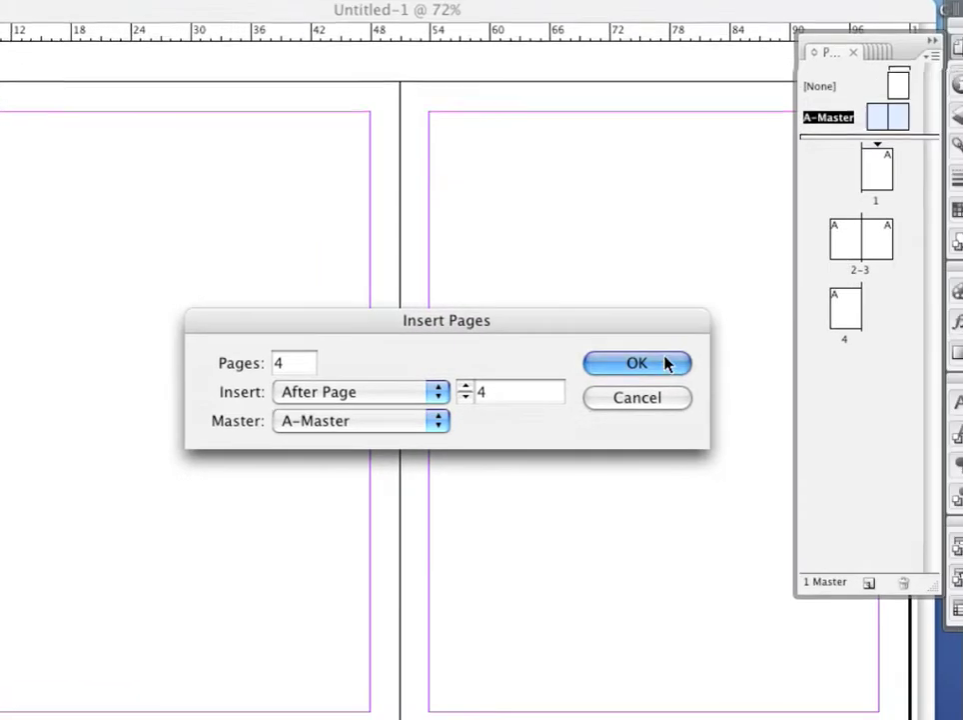
left_click(667, 364)
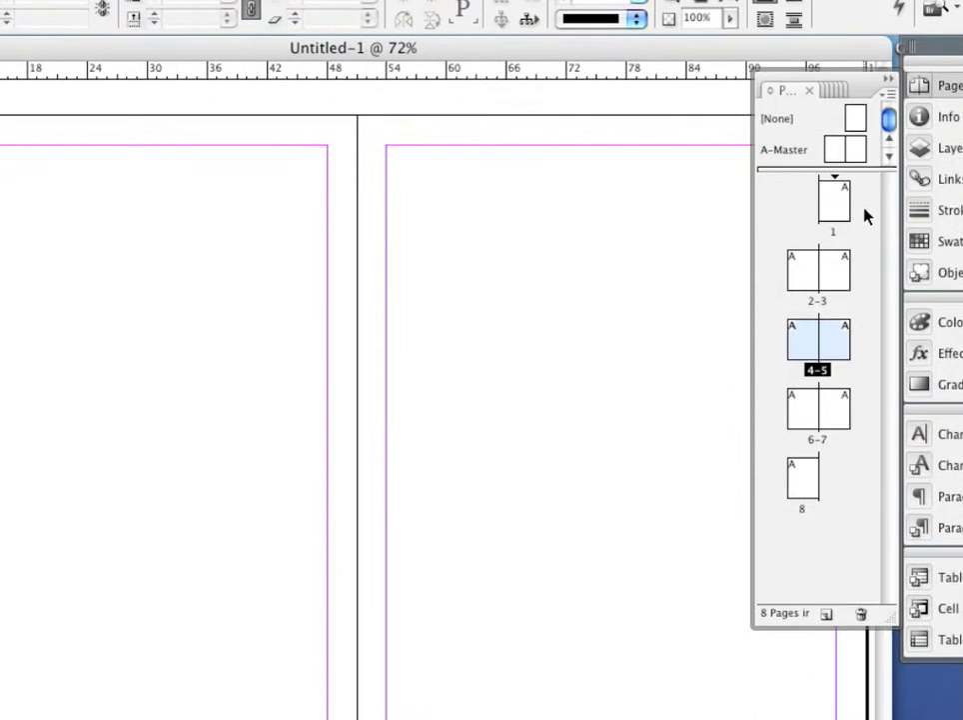
right_click(865, 214)
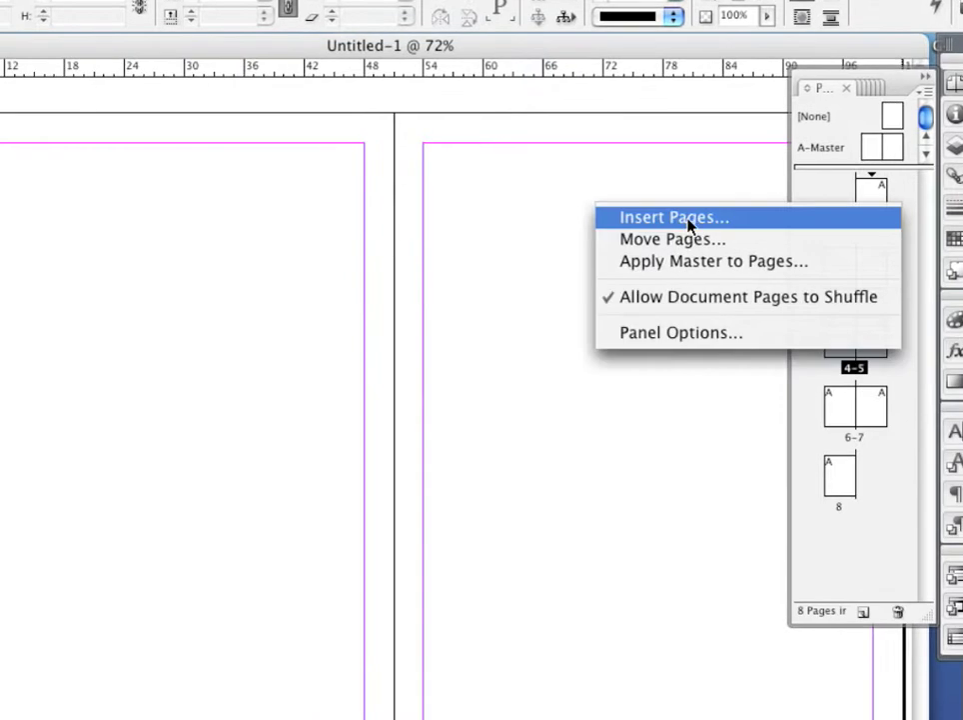
left_click(688, 219)
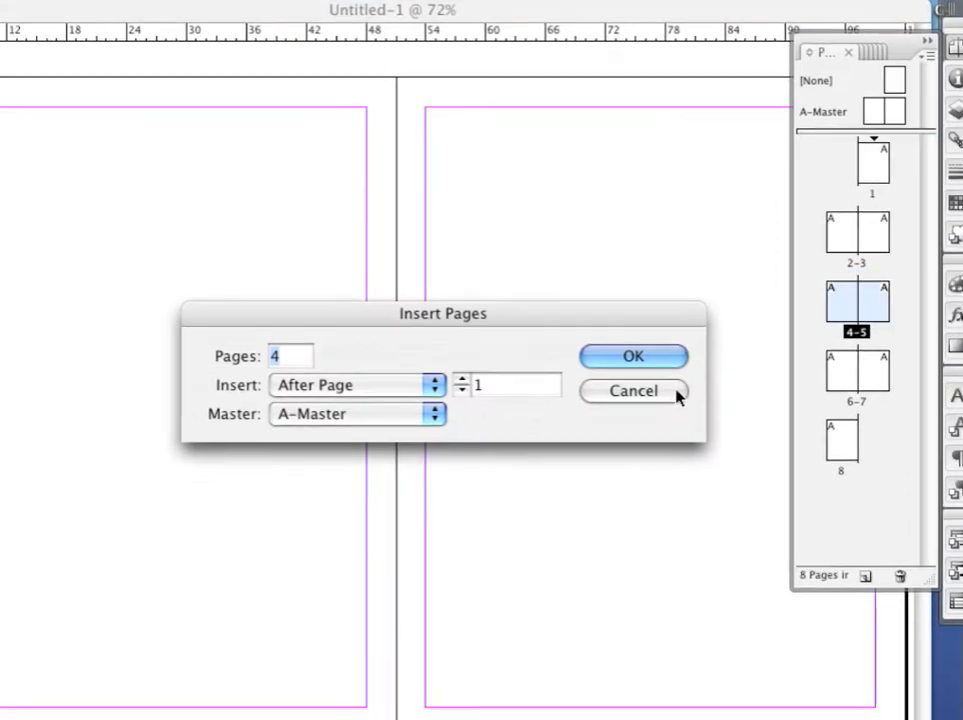
left_click(671, 394)
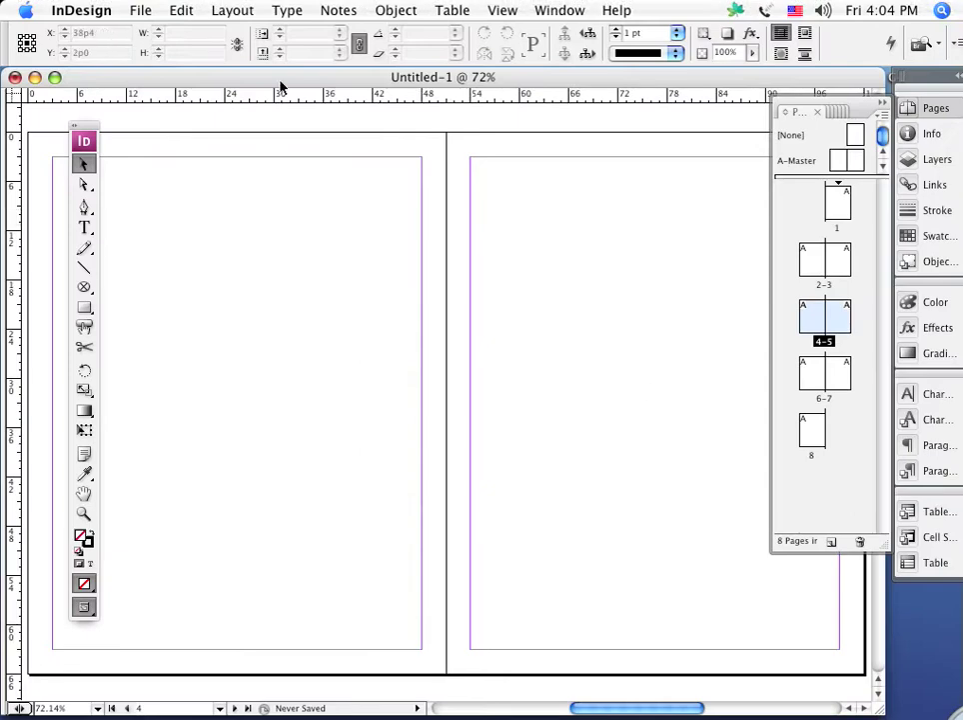
Insert 4 more A-Master pages after page 5 via Layout > Pages > Insert Pages.
left_click(236, 12)
mouse_move(240, 35)
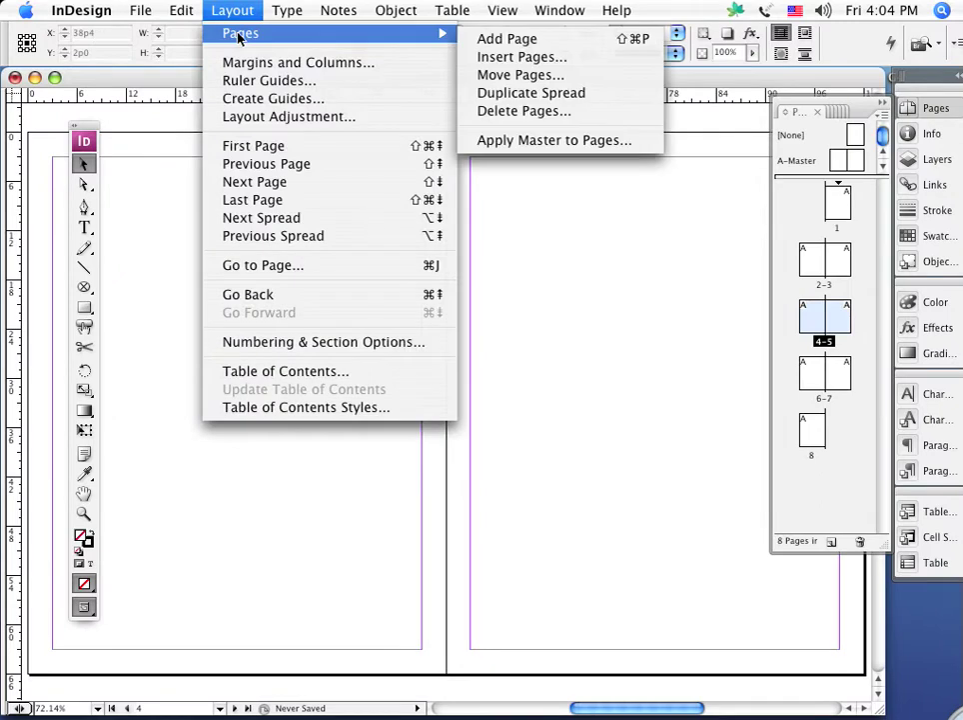
left_click(505, 60)
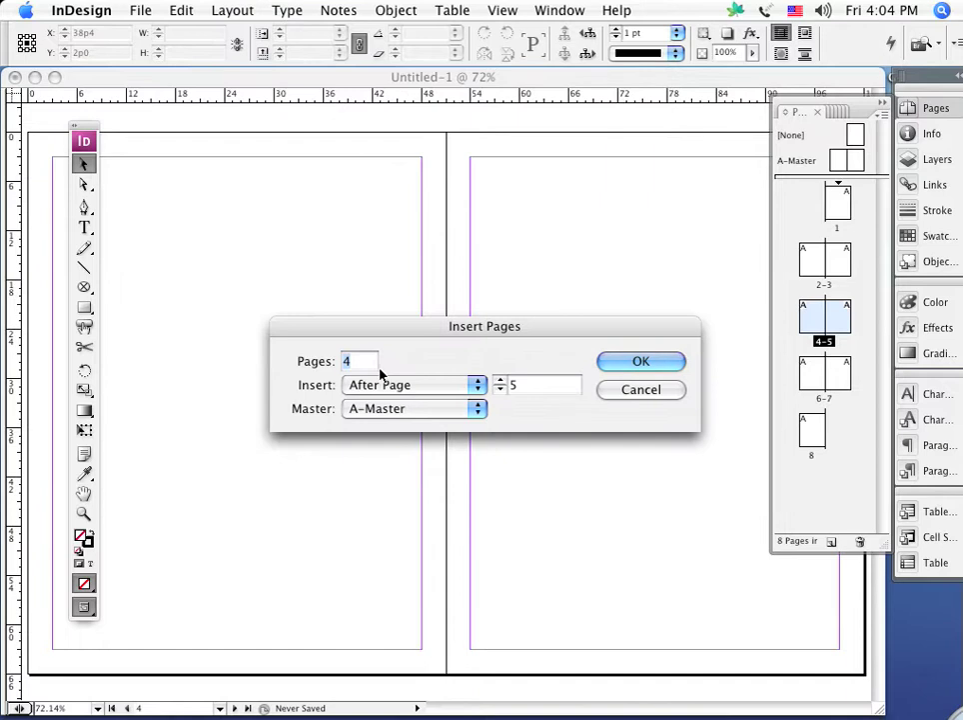
left_click(621, 365)
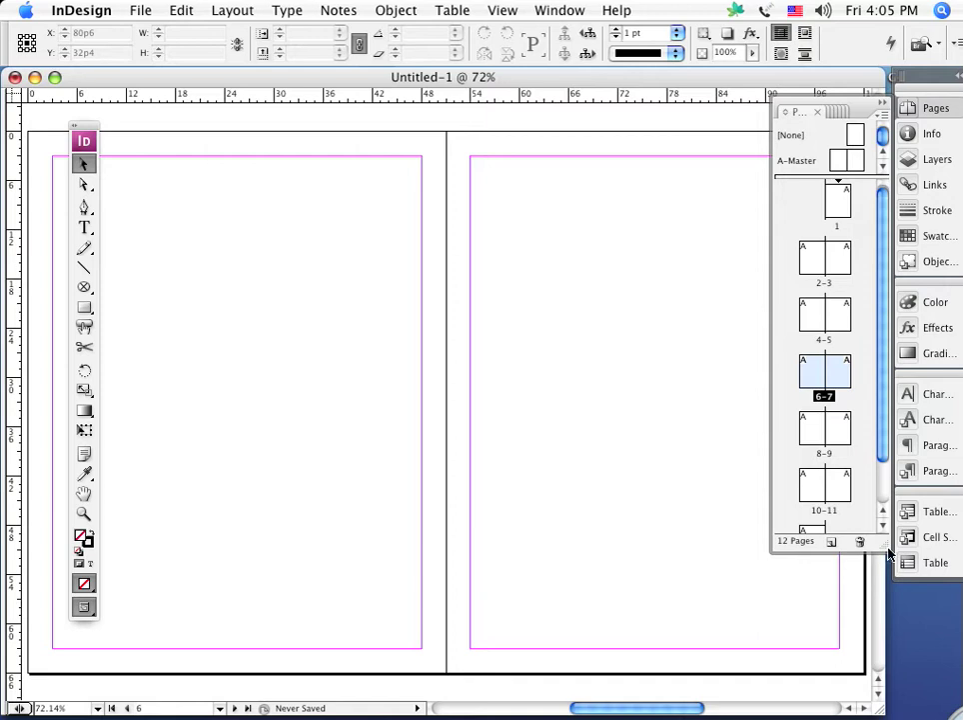
Enlarge the Pages panel downward so every page spread is visible.
left_click_drag(883, 543, 883, 622)
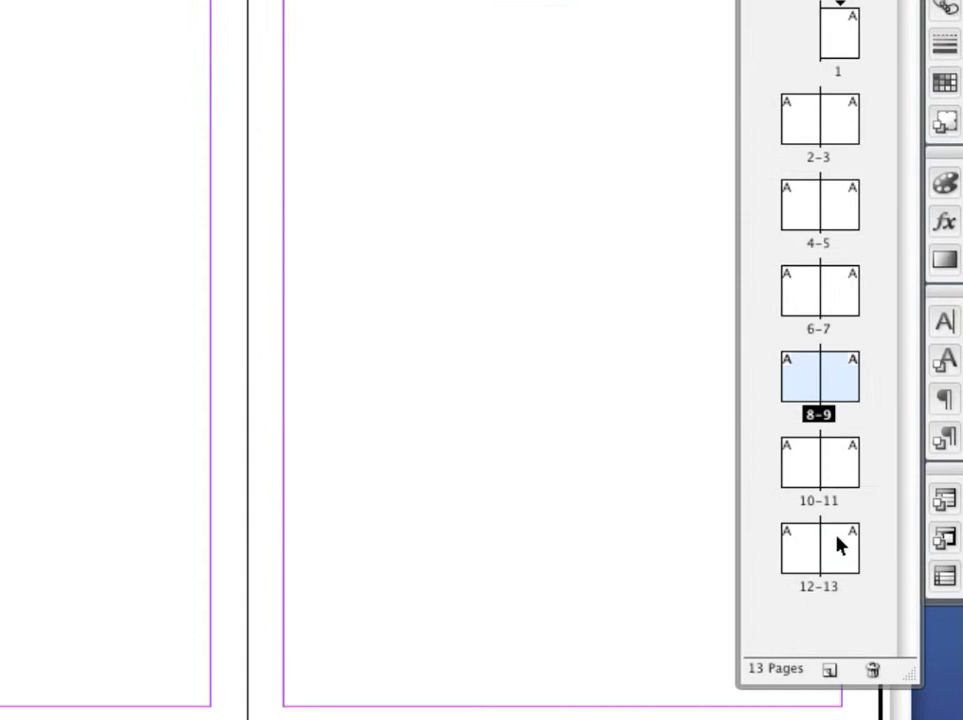
Delete page 13 and the extra spread 12–13 by dragging them to the Pages panel's trash.
left_click(838, 545)
left_click_drag(839, 545, 861, 627)
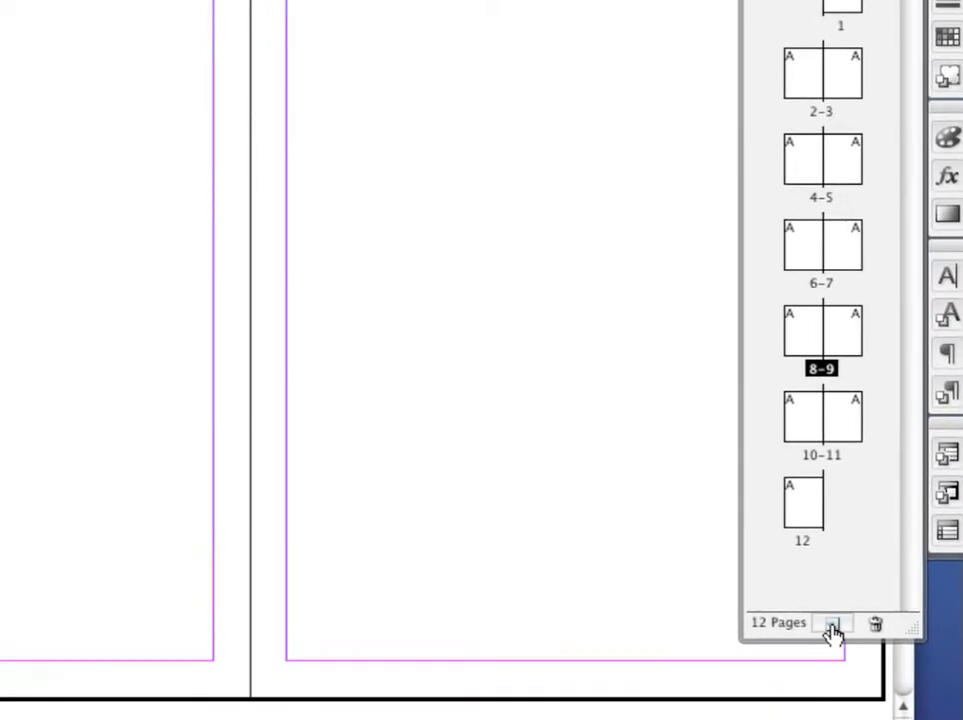
left_click(832, 624)
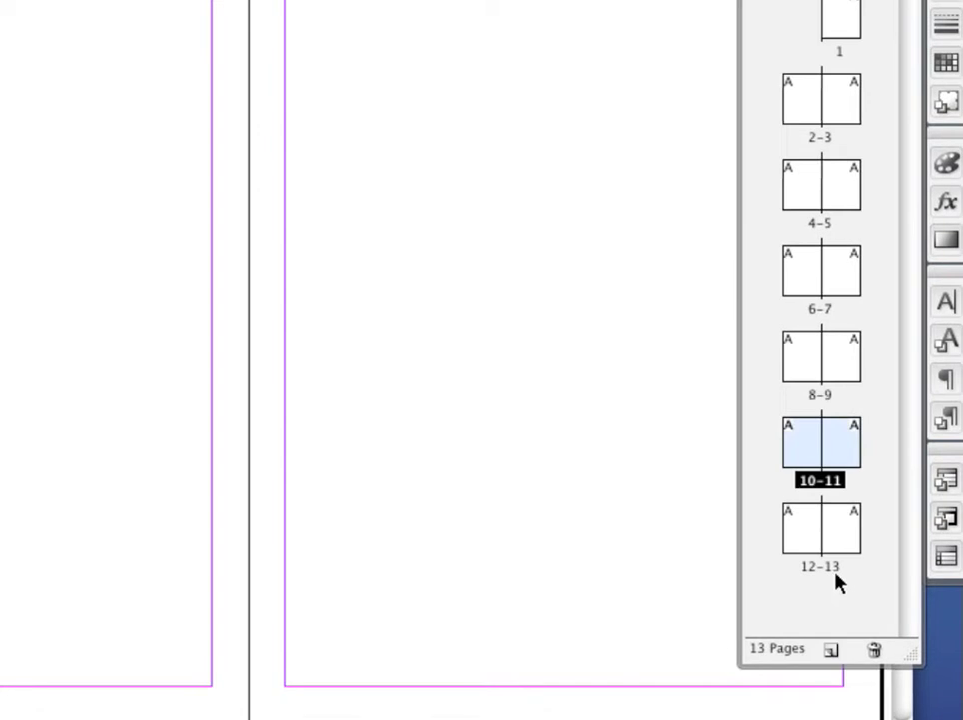
left_click_drag(842, 524, 860, 623)
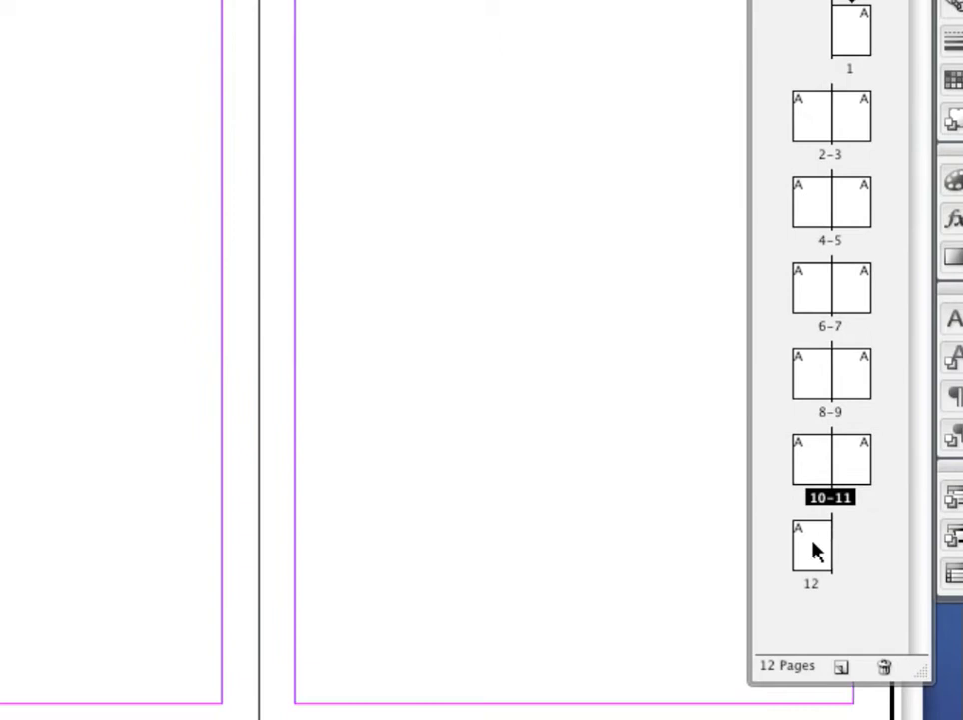
left_click_drag(817, 551, 834, 628)
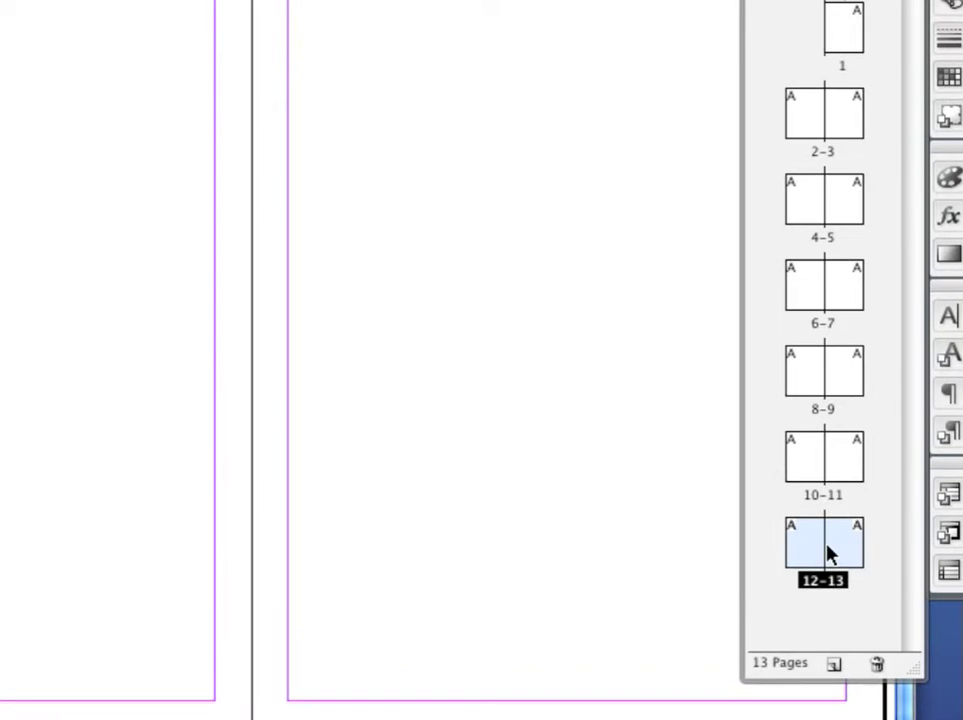
left_click_drag(838, 550, 864, 628)
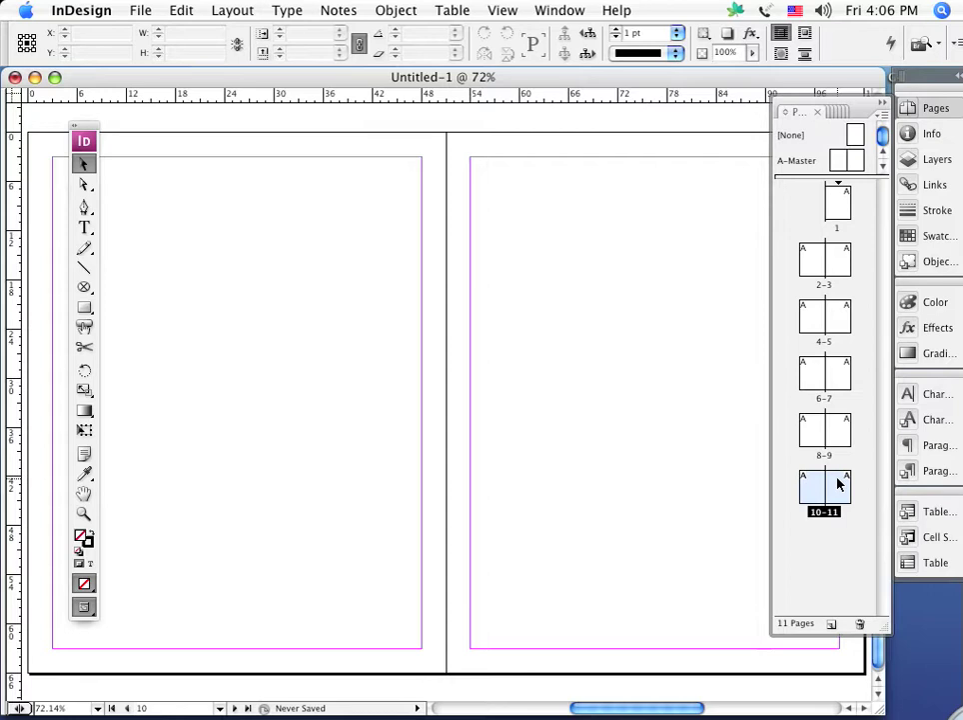
Add a new A-Master page 12 and select the A-Master spread.
left_click(831, 624)
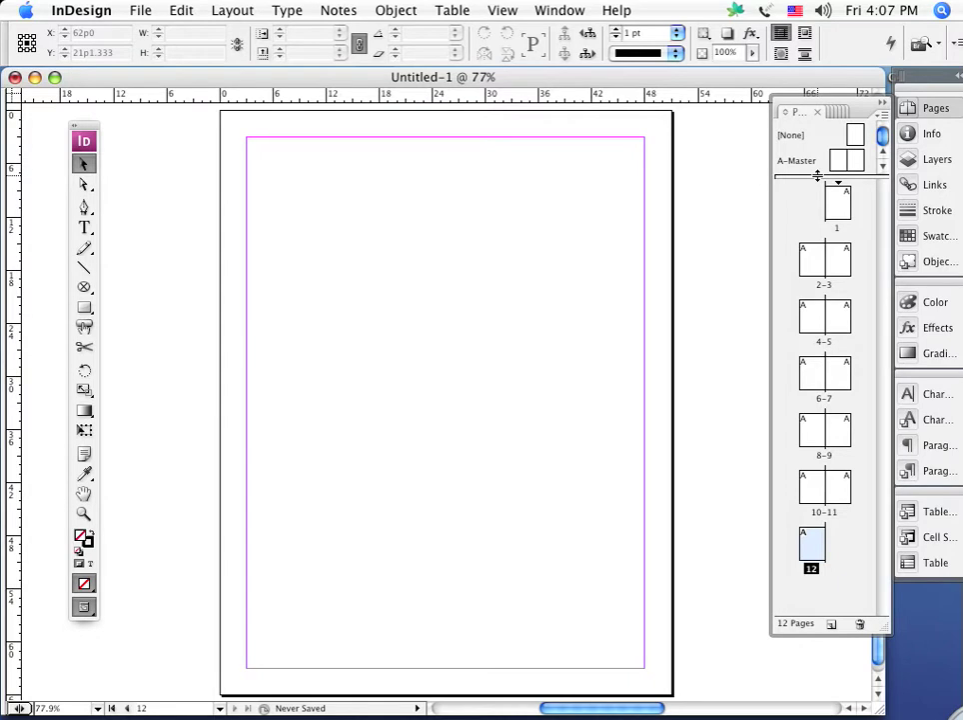
left_click(845, 161)
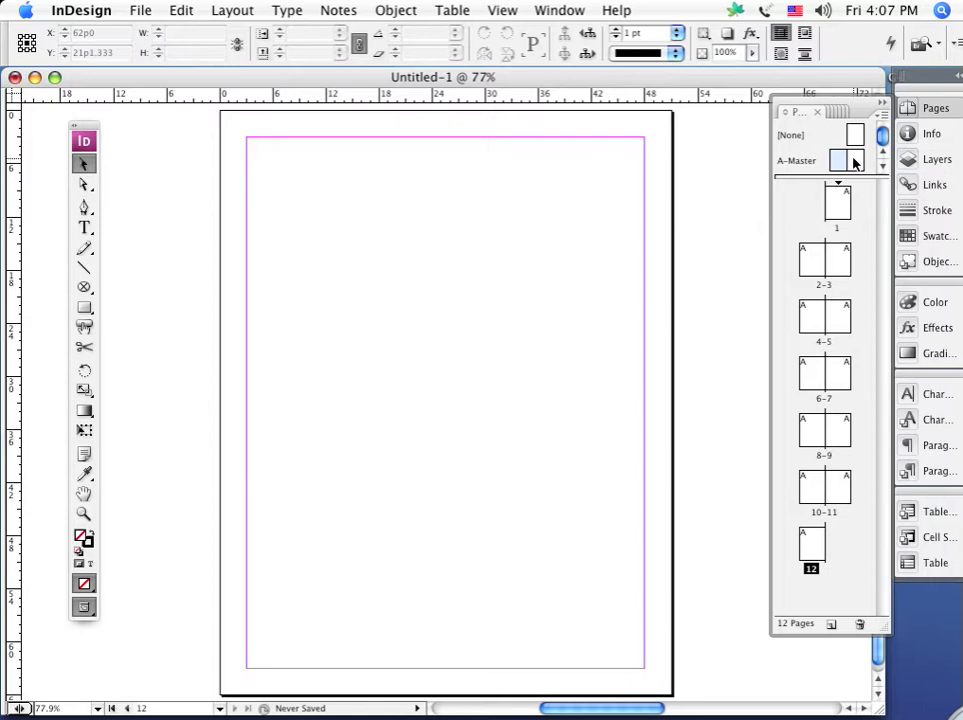
left_click(842, 162)
Open the A-Master spread and drag two vertical ruler guides onto its left page.
double_click(839, 162)
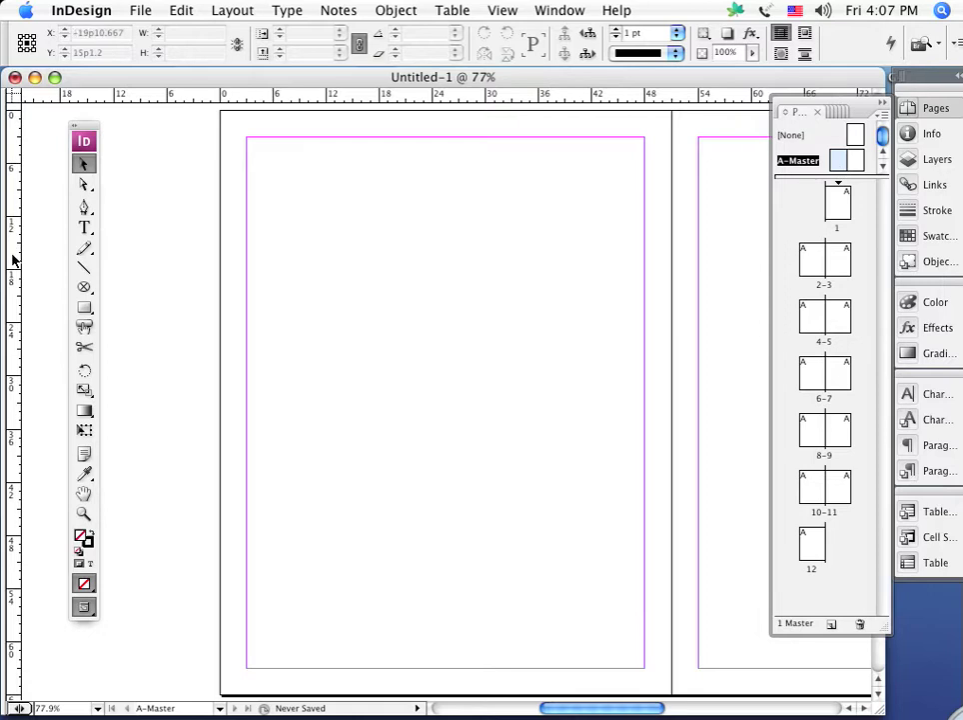
left_click_drag(14, 256, 371, 264)
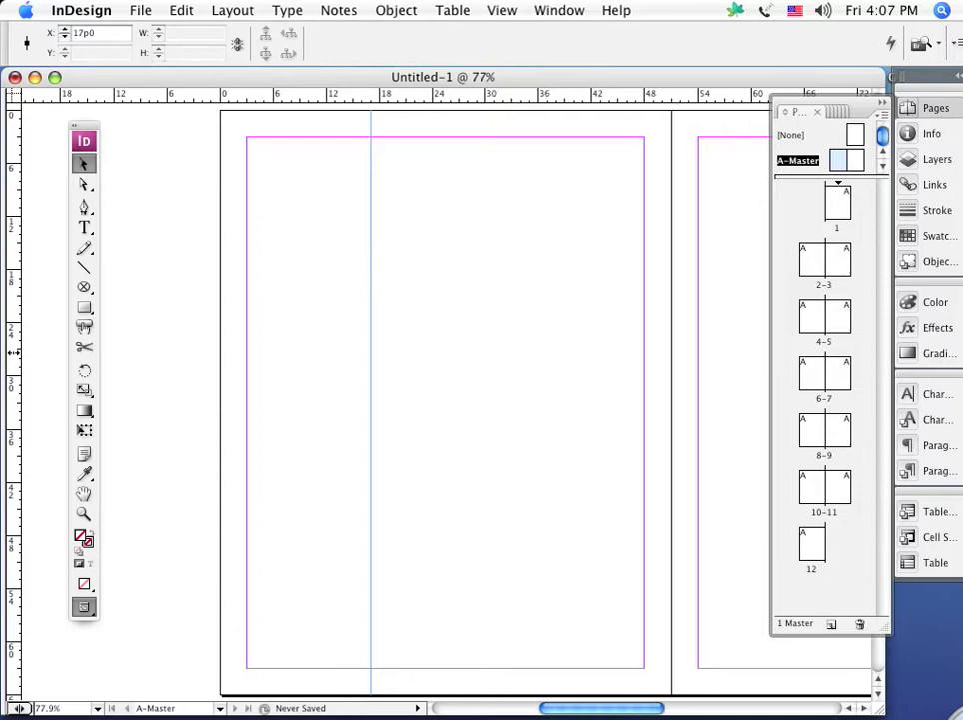
left_click_drag(17, 352, 522, 352)
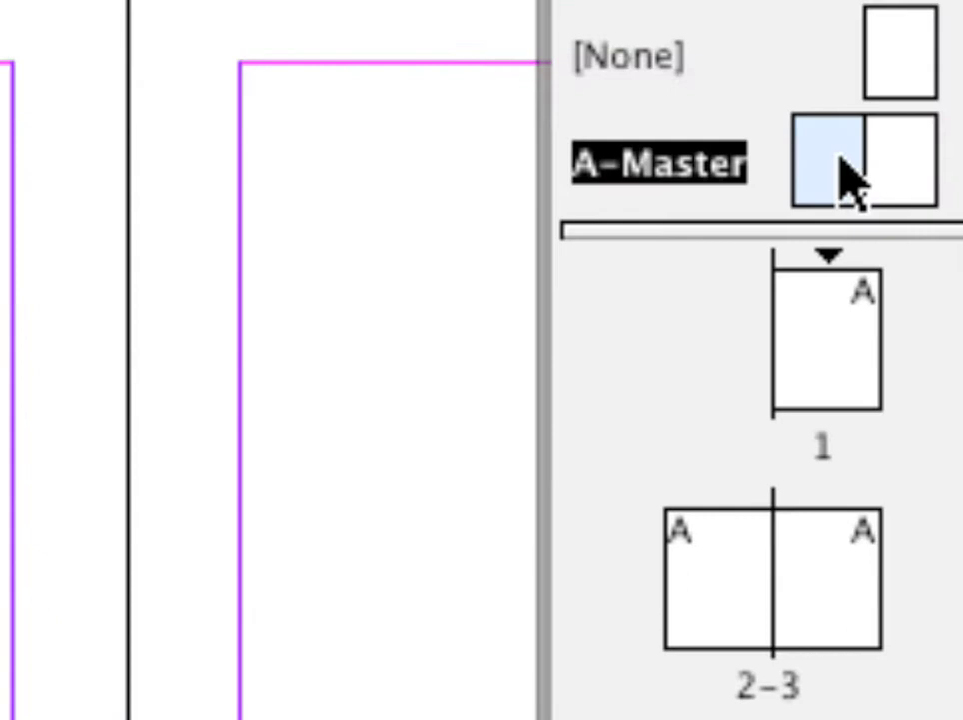
Reselect the A-Master left page and add a horizontal guide at Y 17p10.667.
left_click(841, 530)
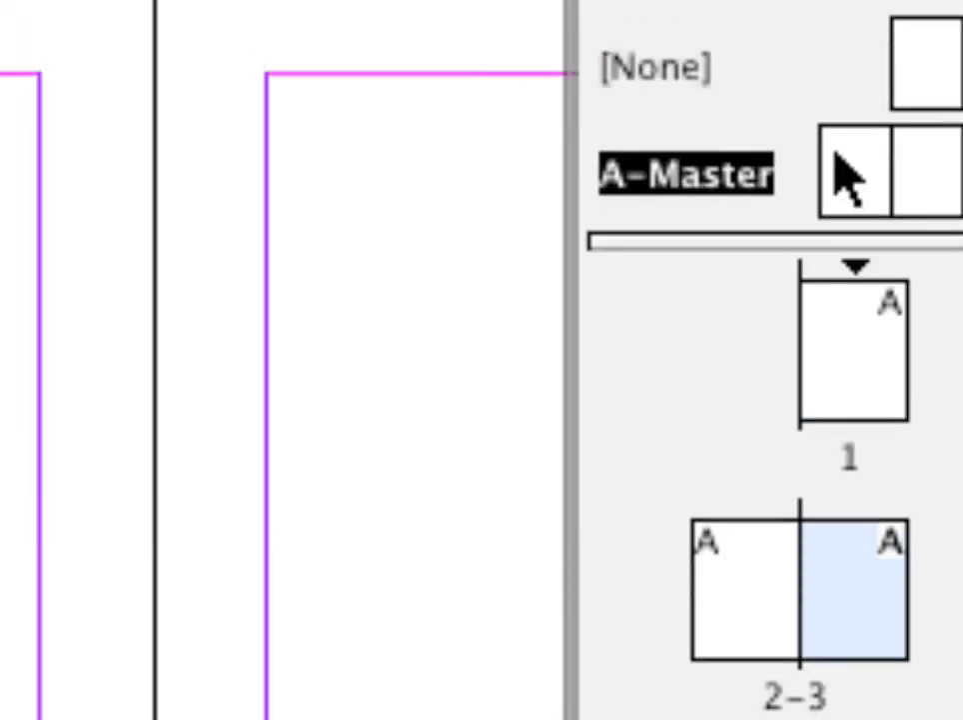
left_click(847, 180)
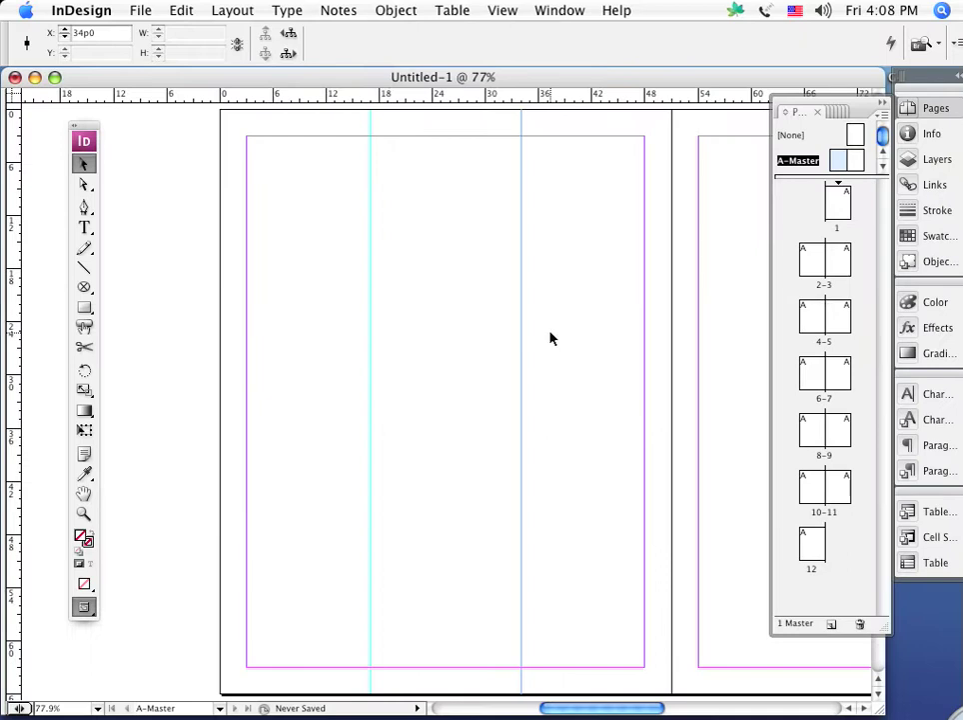
left_click_drag(469, 91, 481, 268)
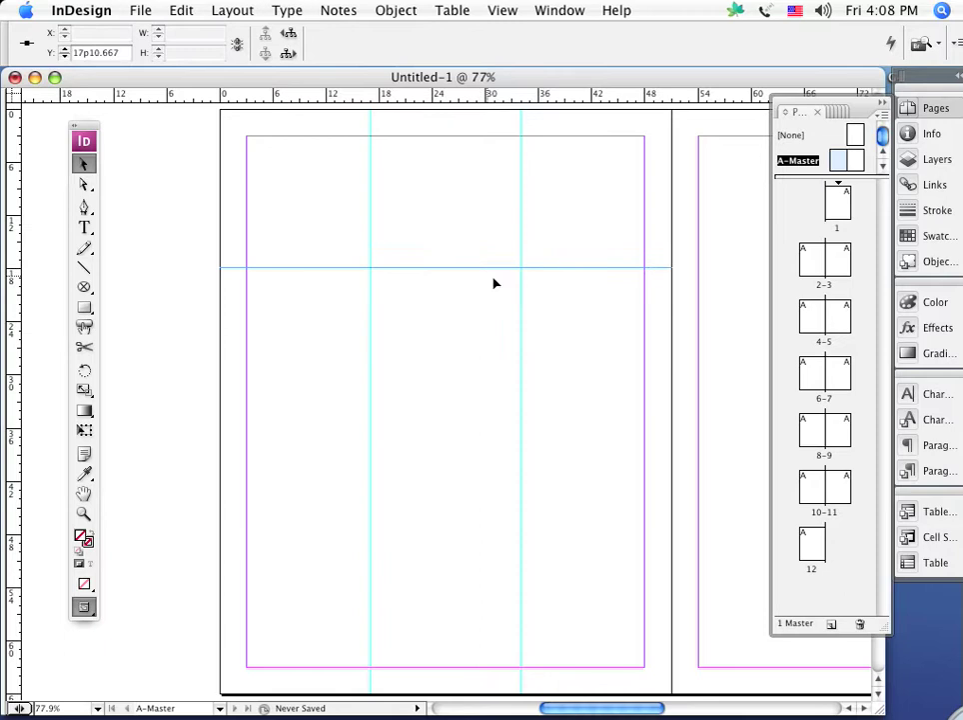
Review the guides on spreads 2–3 through 10–11 and page 12.
double_click(811, 263)
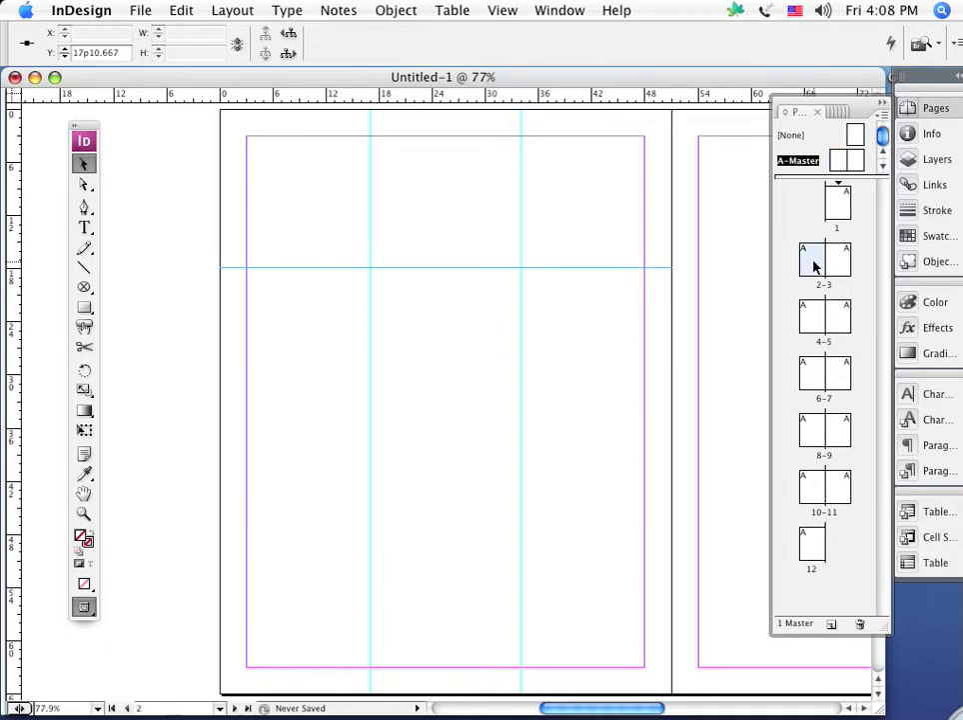
double_click(818, 316)
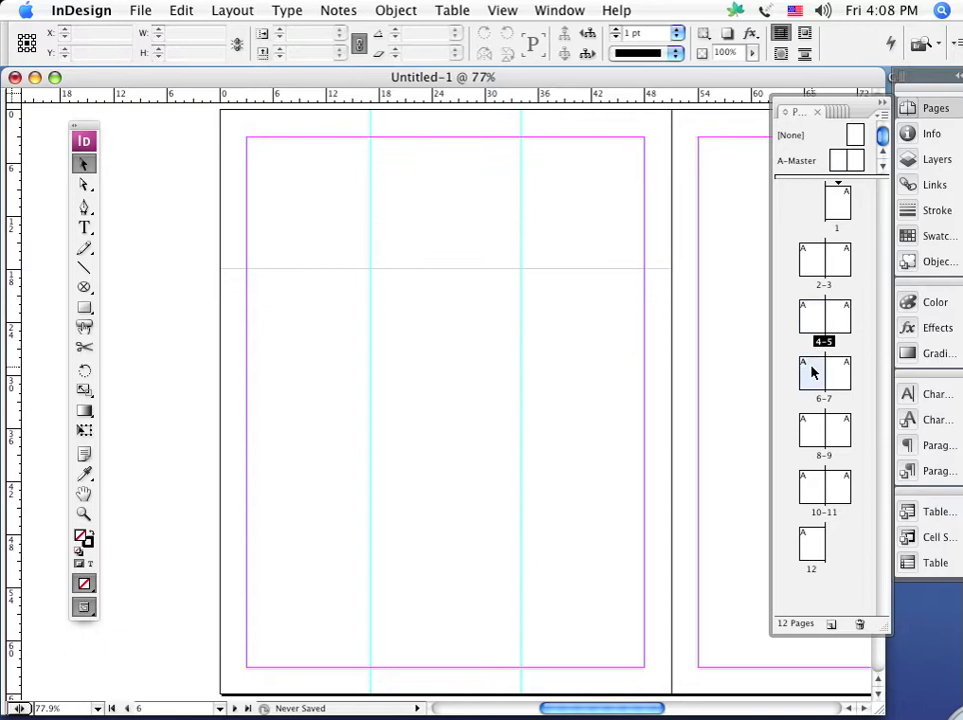
double_click(811, 372)
left_click(814, 428)
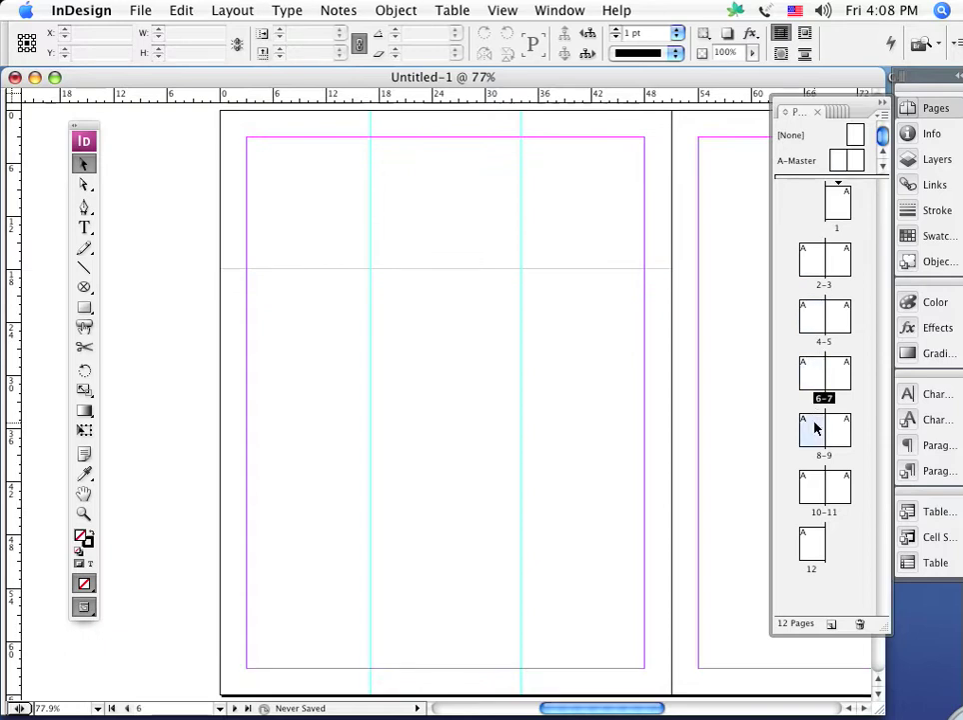
double_click(815, 487)
left_click(814, 538)
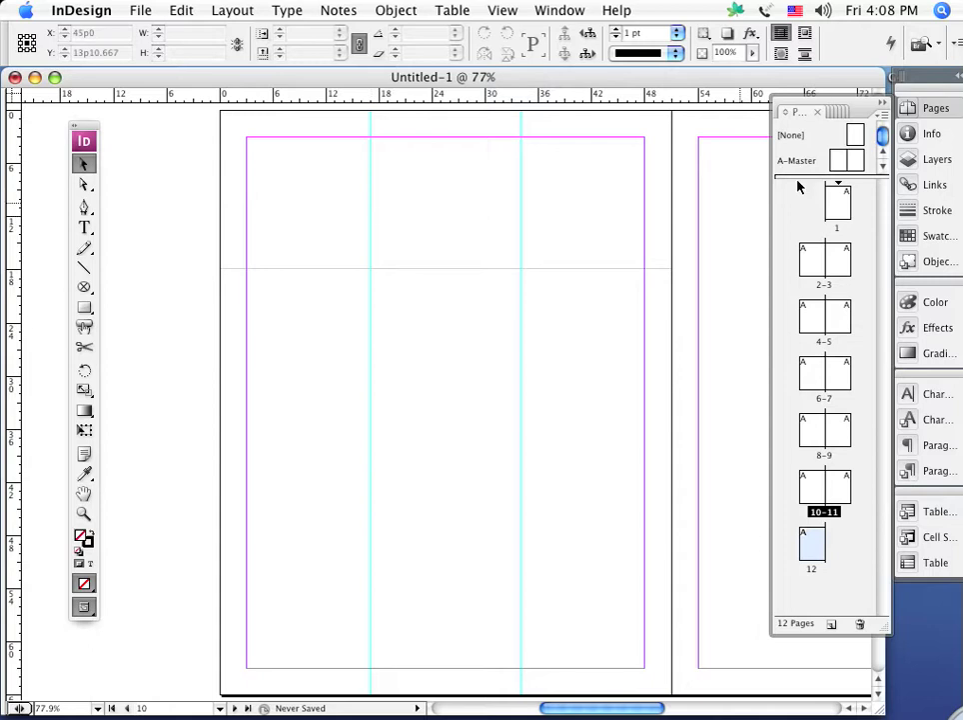
Move the A-Master's left vertical guide to 9p8, recheck spreads 4–5 through 10–11, and return to A-Master.
double_click(840, 162)
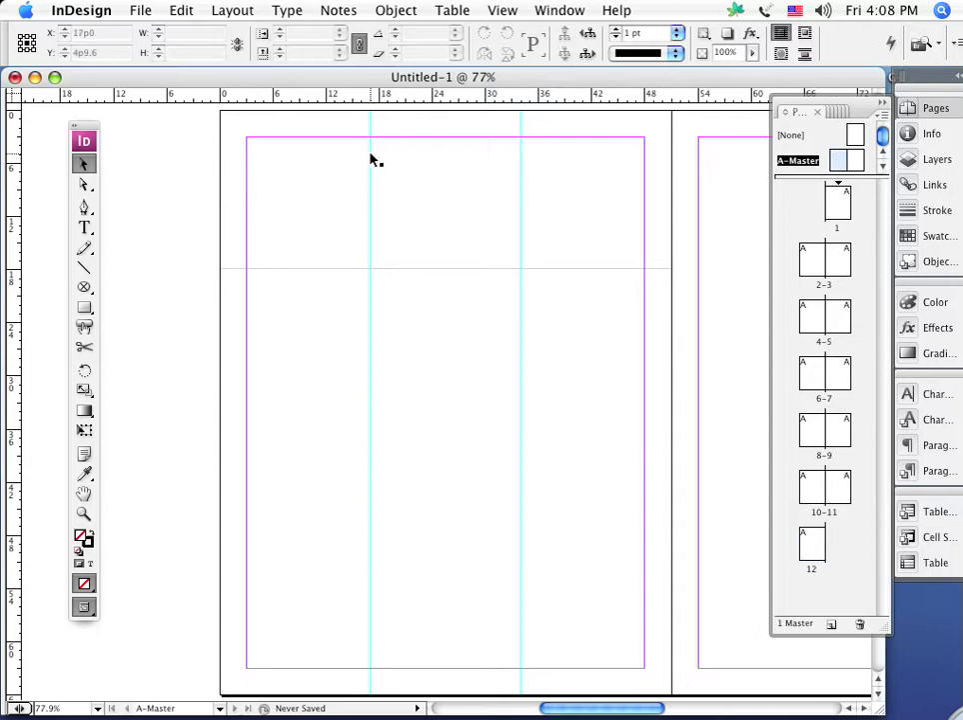
left_click_drag(369, 155, 306, 159)
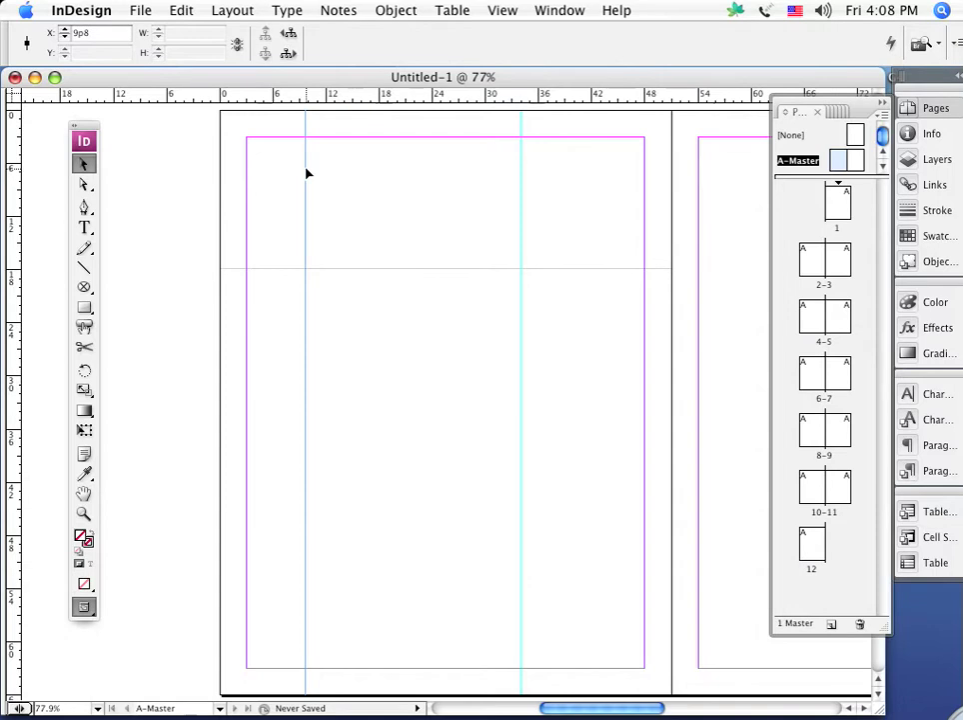
double_click(818, 318)
double_click(816, 367)
double_click(814, 436)
double_click(813, 484)
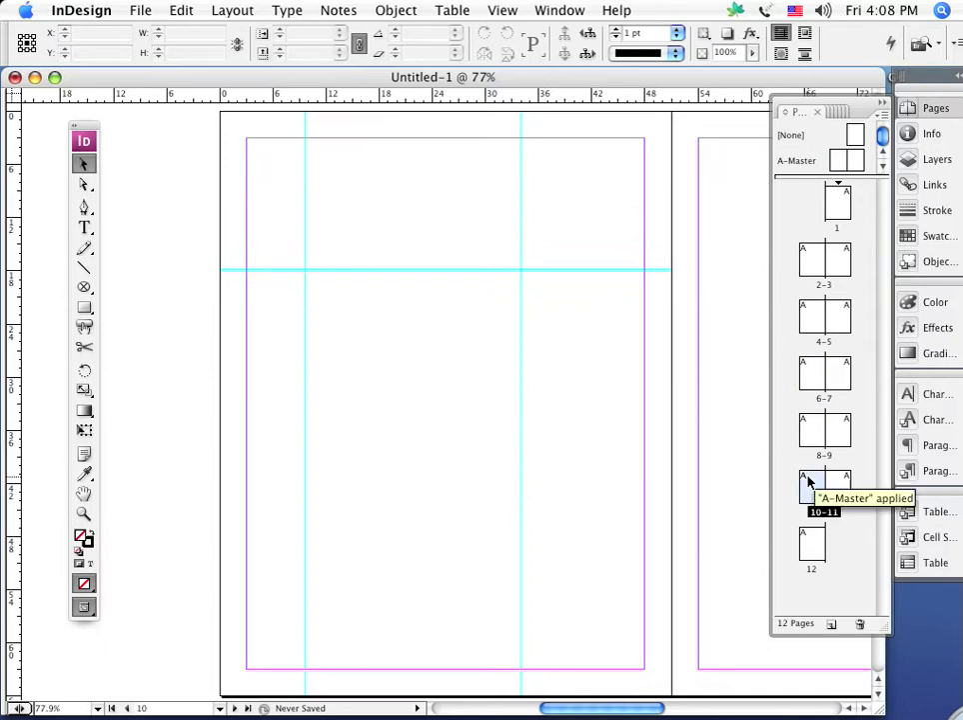
double_click(839, 158)
Draw a 45p0 × 2p11 rectangle along the A-Master left page's top margin and fill it with [Black].
left_click(84, 307)
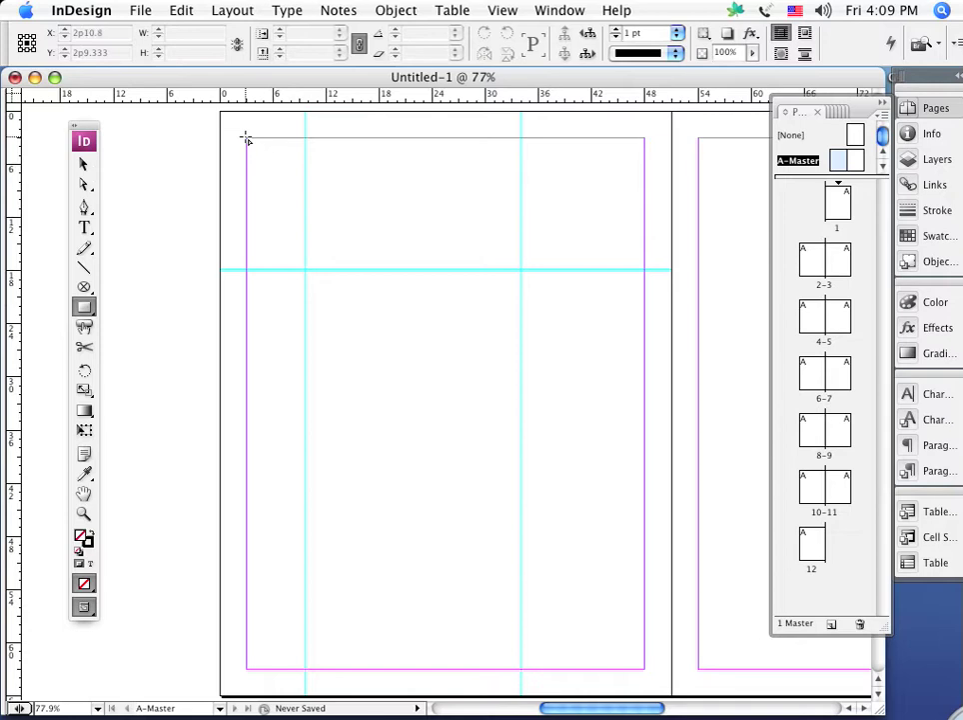
left_click_drag(246, 138, 646, 166)
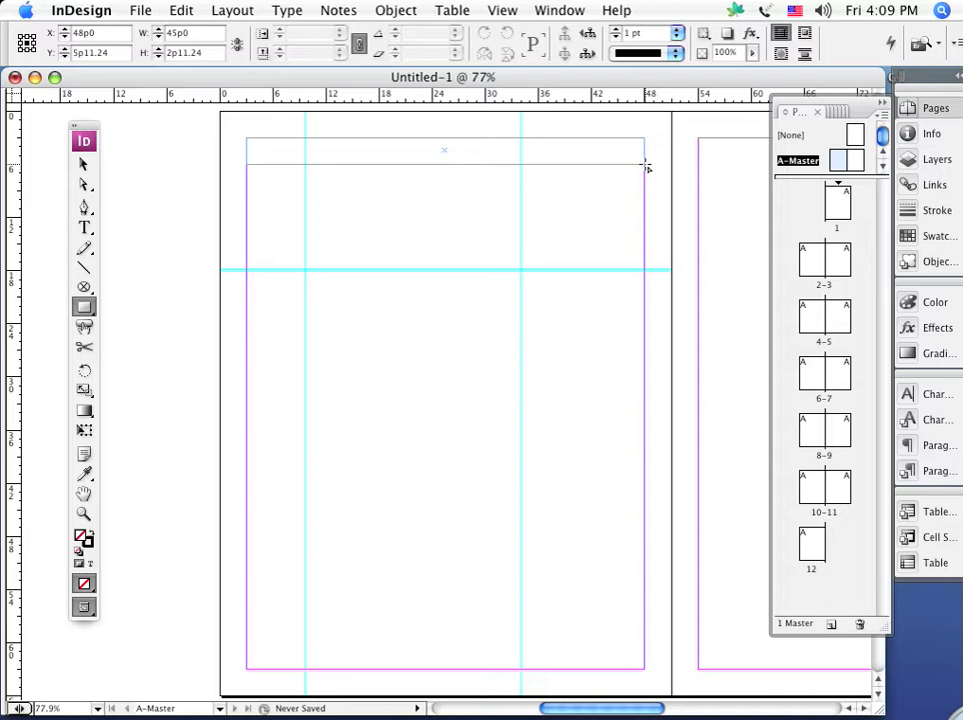
left_click_drag(647, 166, 647, 166)
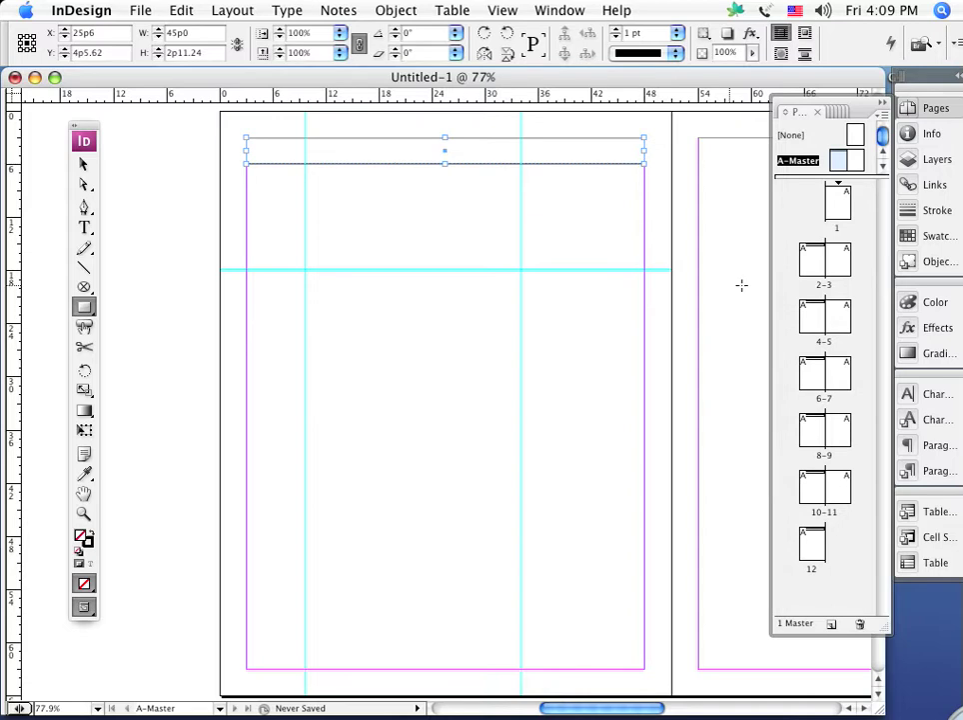
left_click(908, 236)
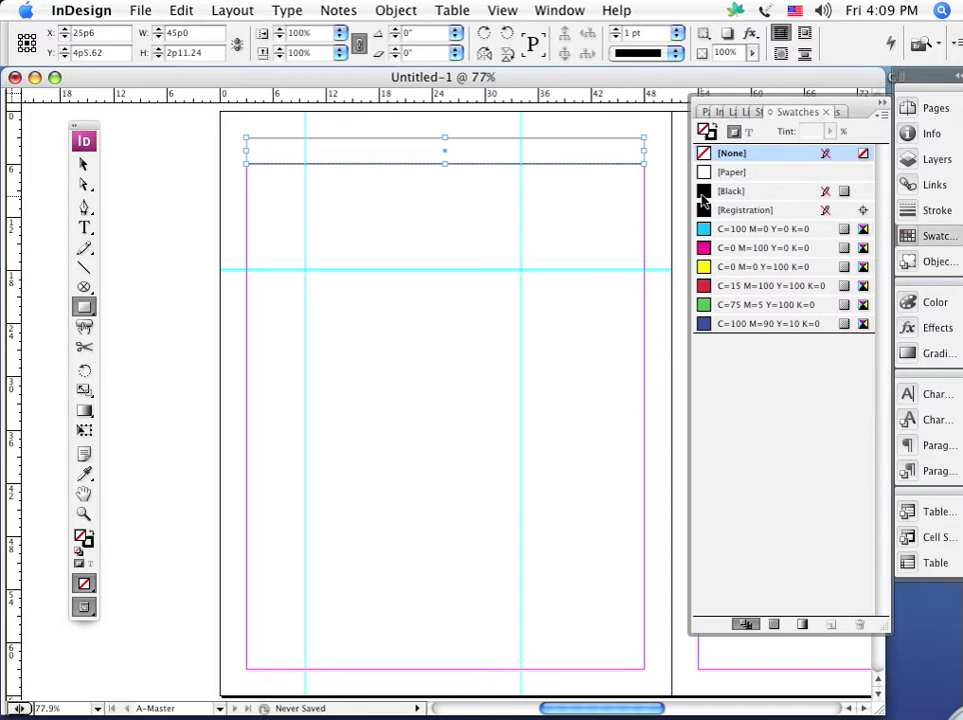
left_click(705, 194)
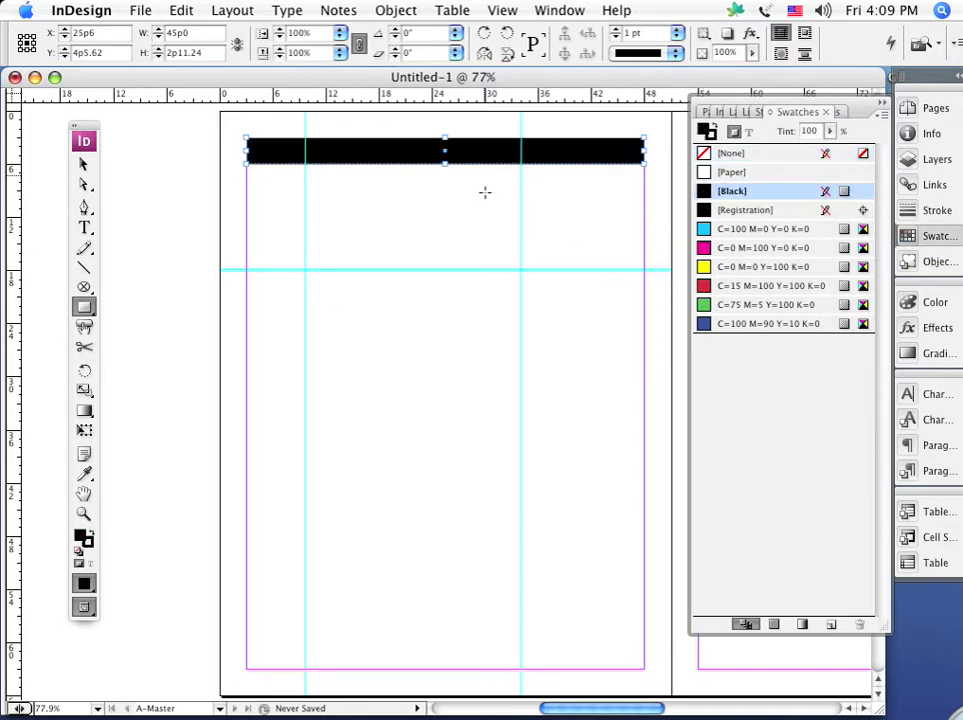
left_click(706, 112)
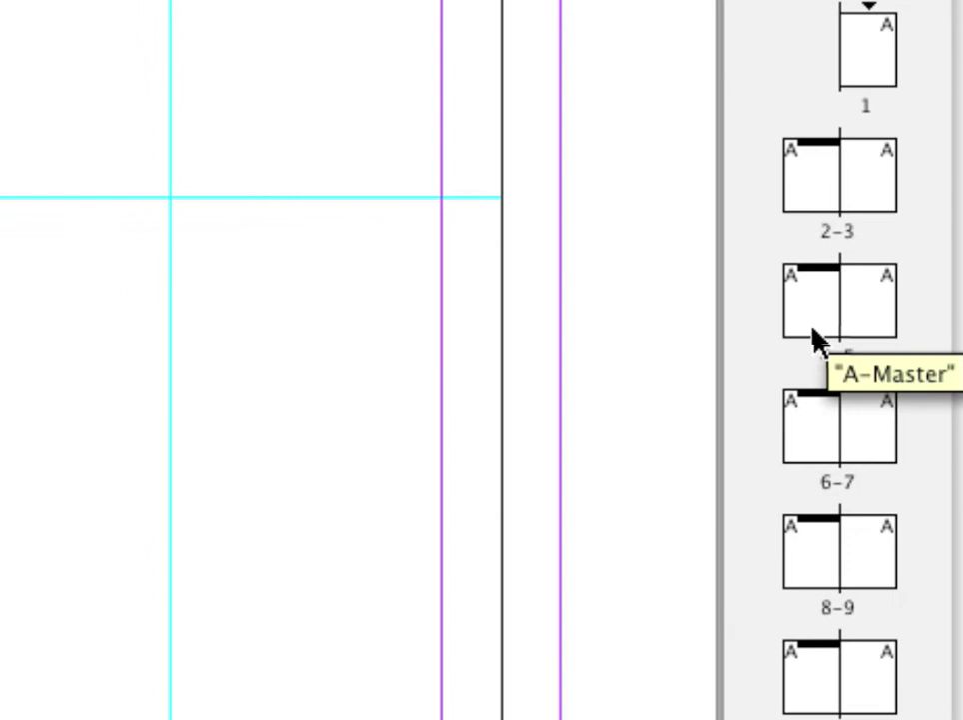
View spreads 2–3 through 8–9 to confirm the black bar, then move the Pages panel left.
double_click(809, 330)
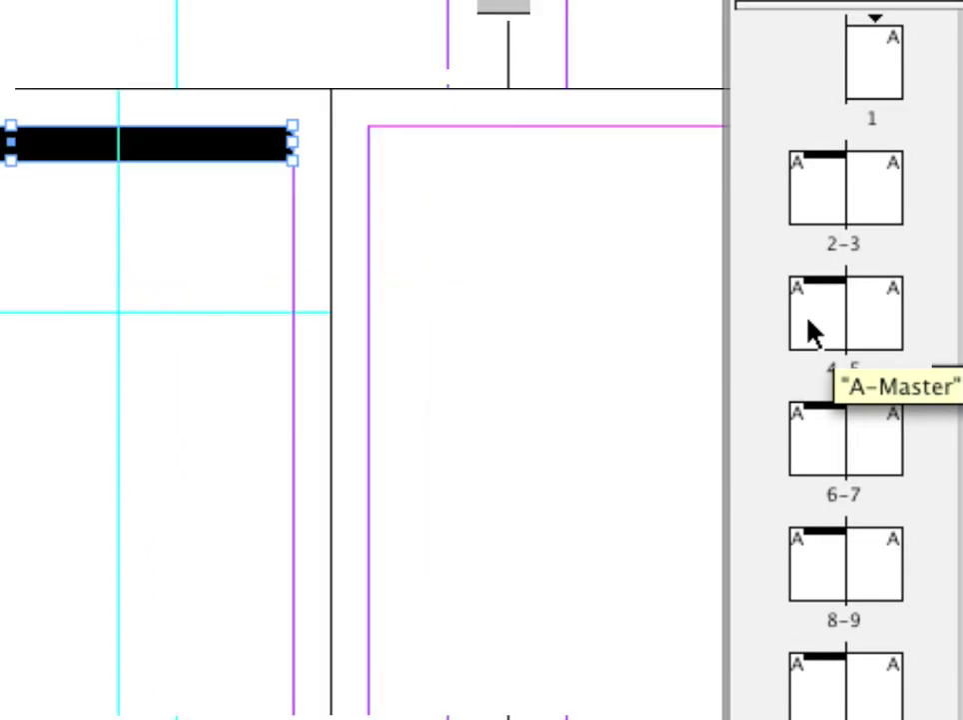
double_click(817, 266)
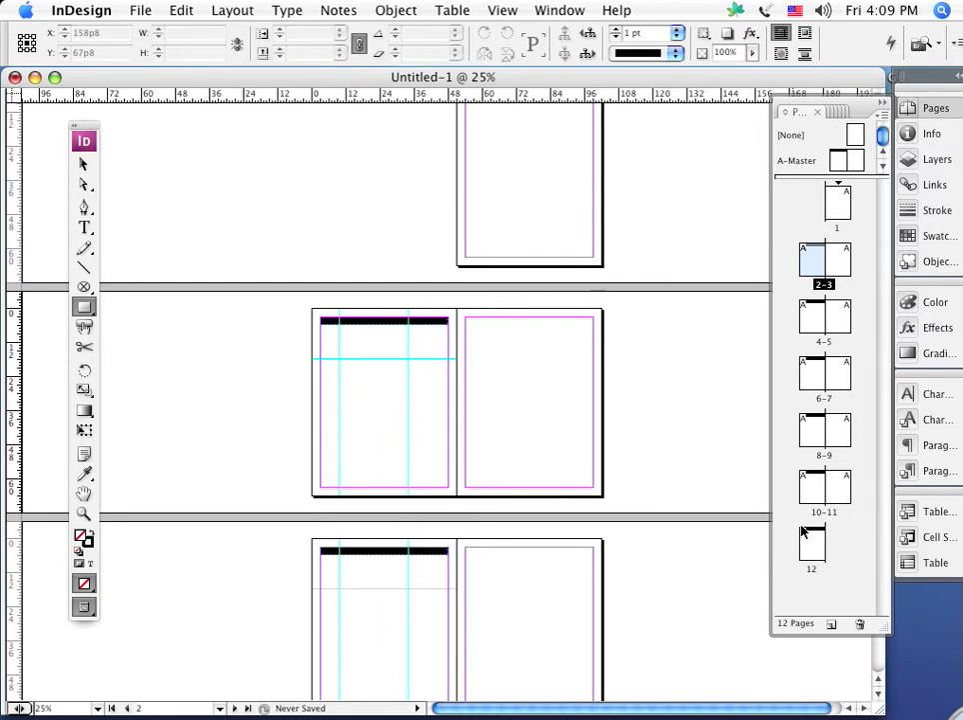
double_click(812, 381)
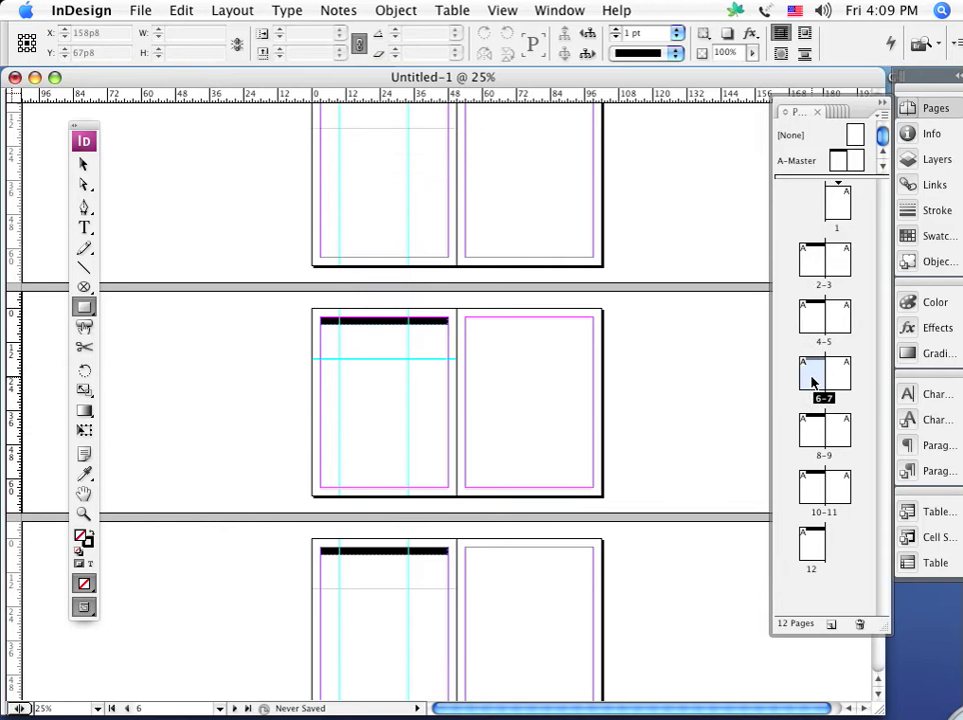
double_click(813, 429)
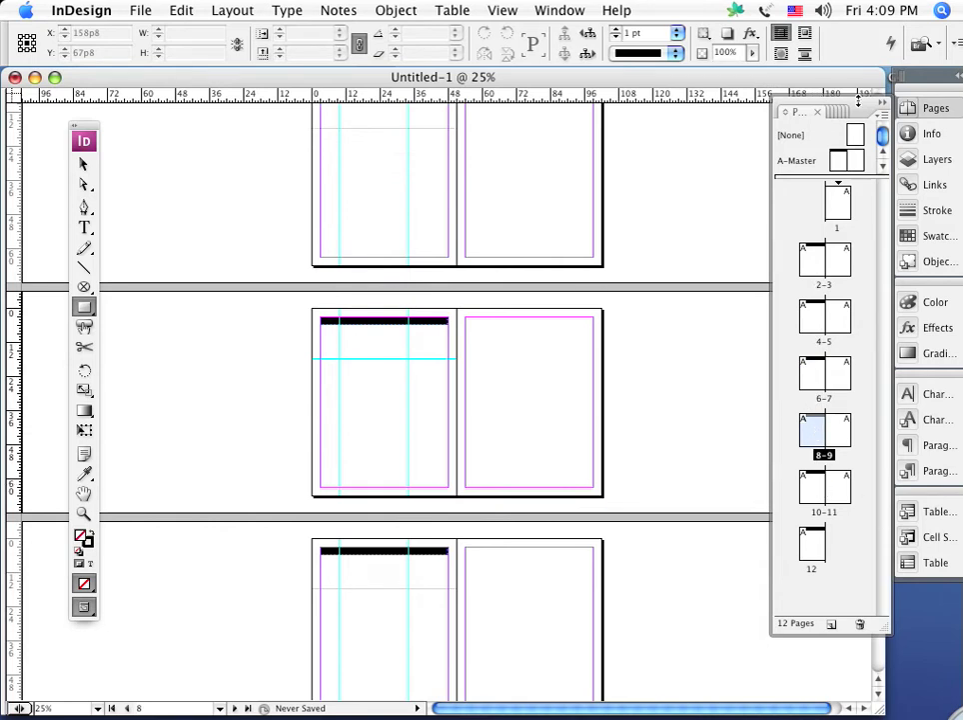
left_click_drag(785, 112, 829, 113)
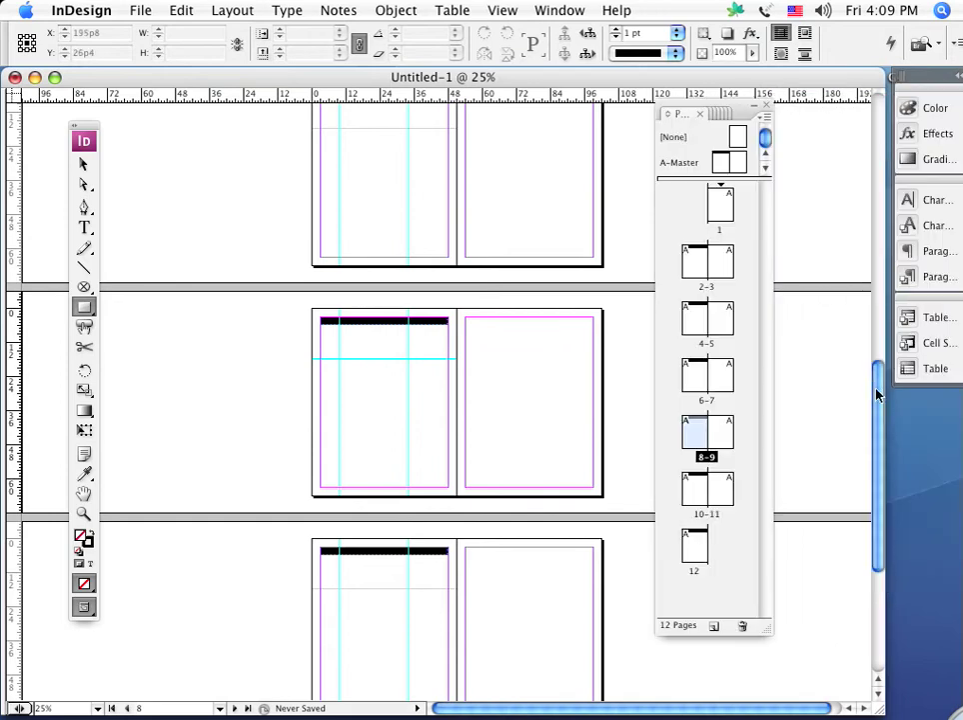
left_click_drag(876, 394, 858, 189)
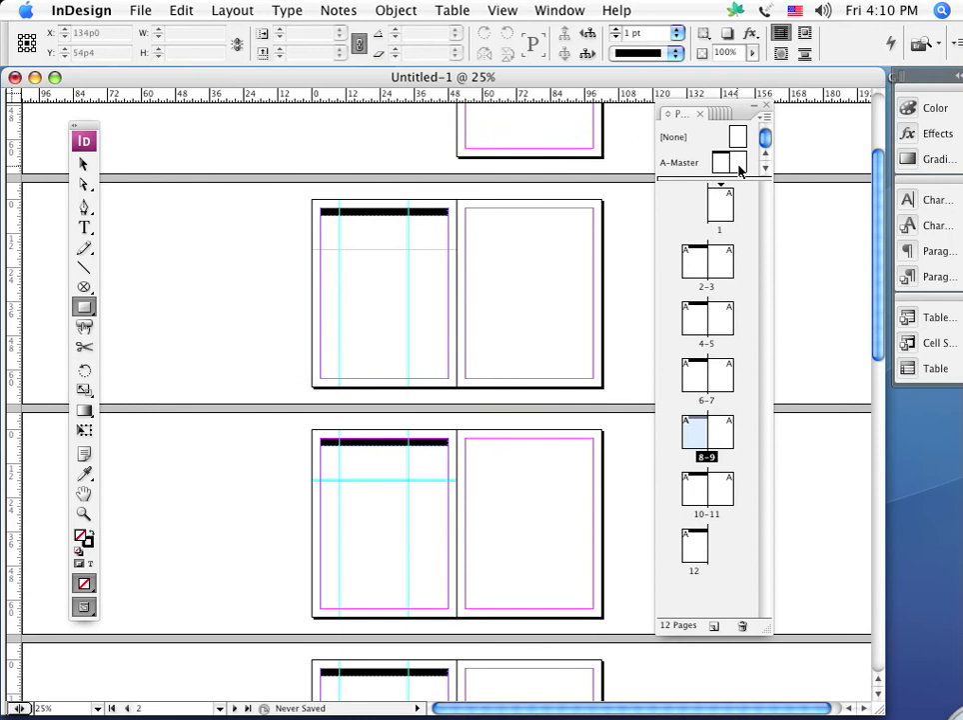
On the A-Master, draw a frame across the top of the right page and fill it black.
double_click(740, 165)
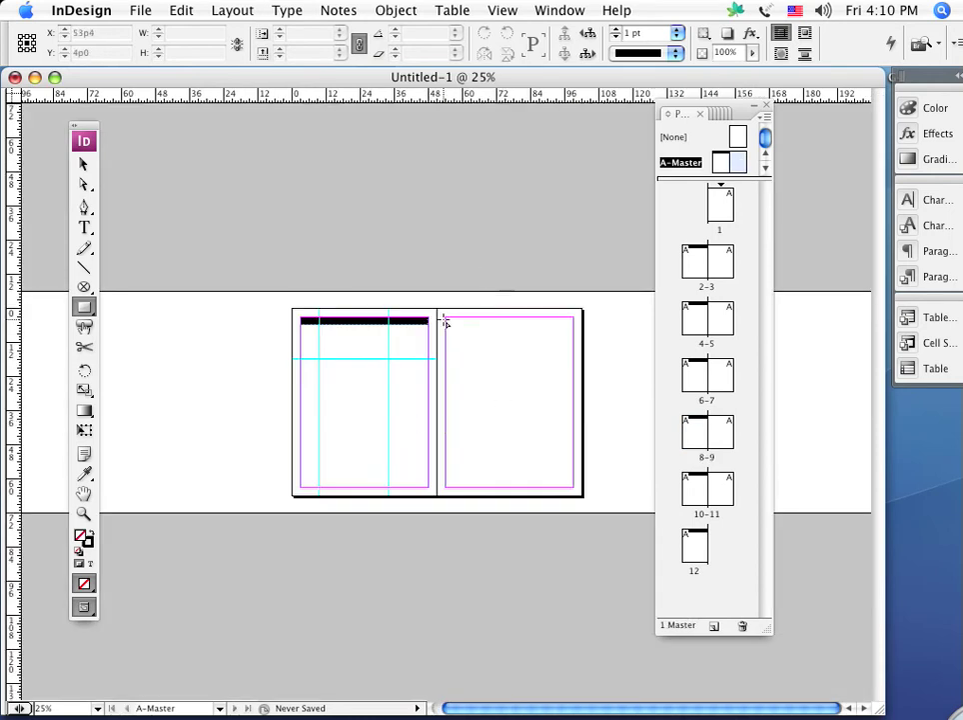
key("super+0")
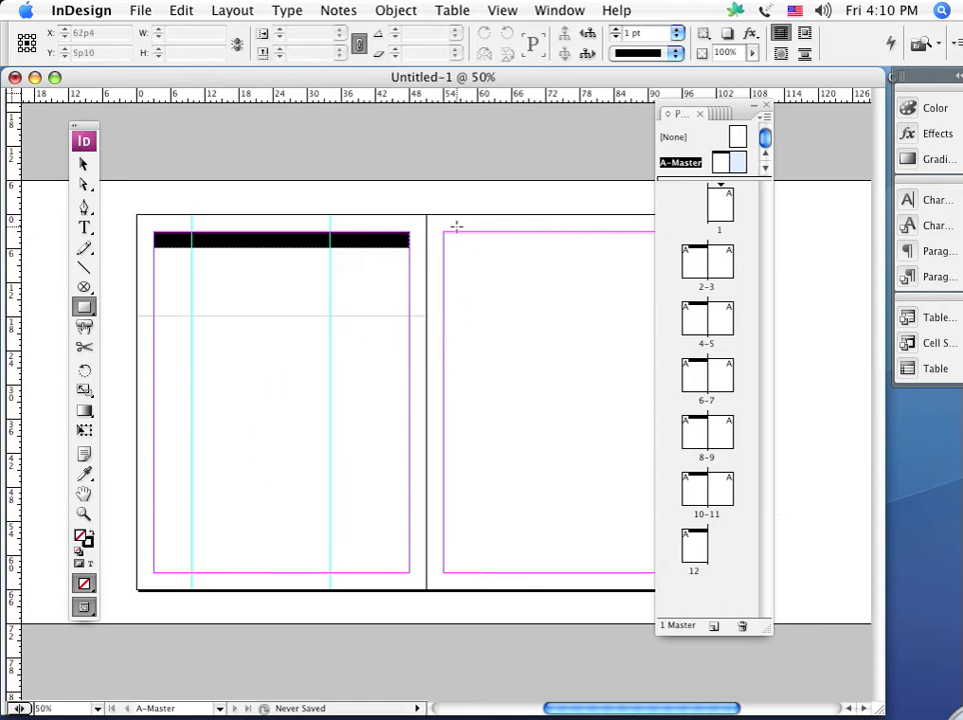
left_click_drag(444, 232, 758, 268)
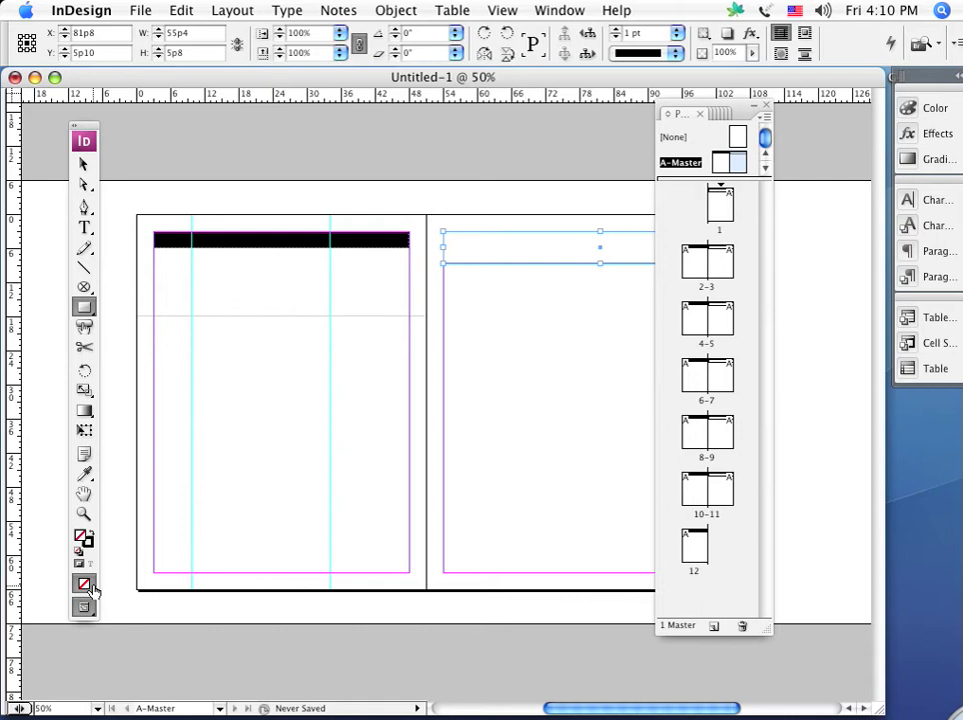
left_click_drag(91, 589, 126, 581)
Check spreads 2-3, 4-5 and 6-7 for the black bar, then zoom out.
double_click(729, 268)
double_click(720, 322)
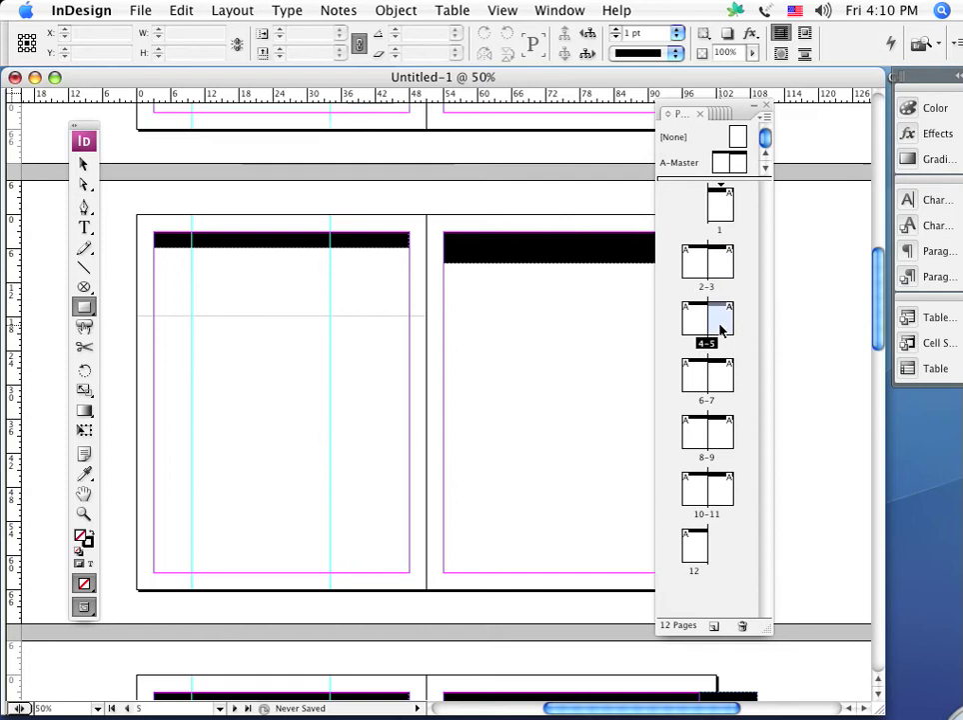
left_click(722, 376)
double_click(722, 376)
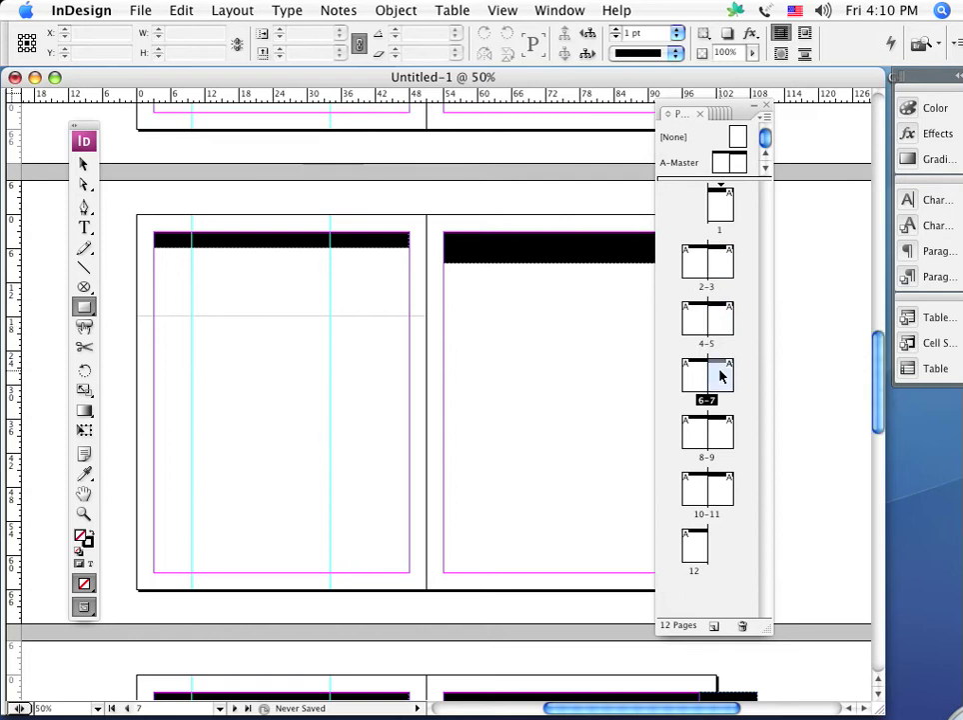
key("super+minus")
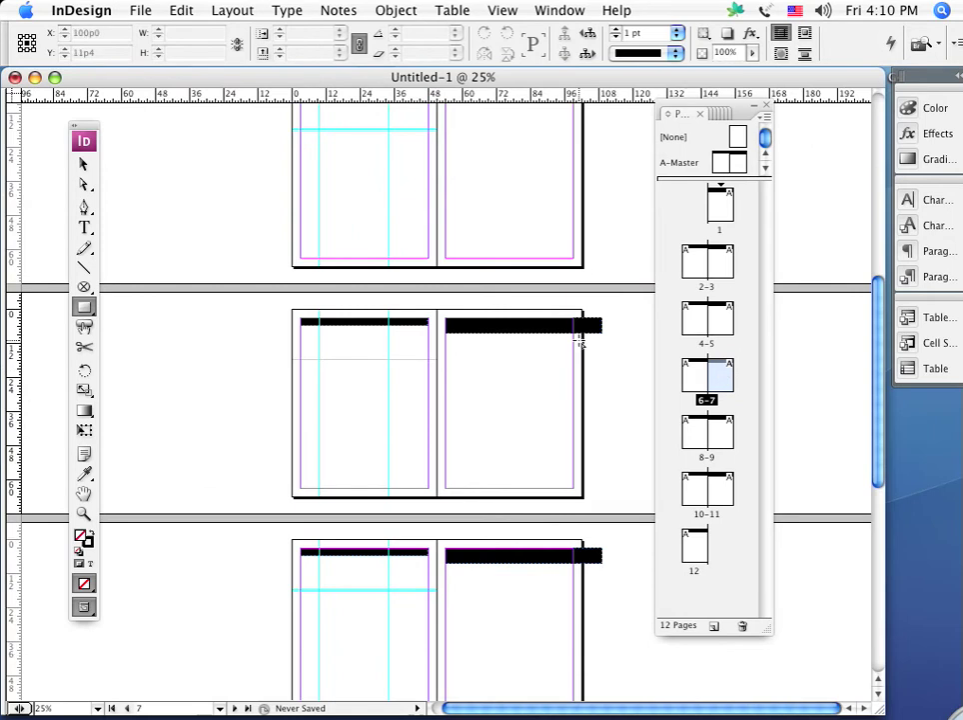
On the A-Master, pull the right page's black bar edge back to the margin.
left_click(735, 164)
double_click(734, 164)
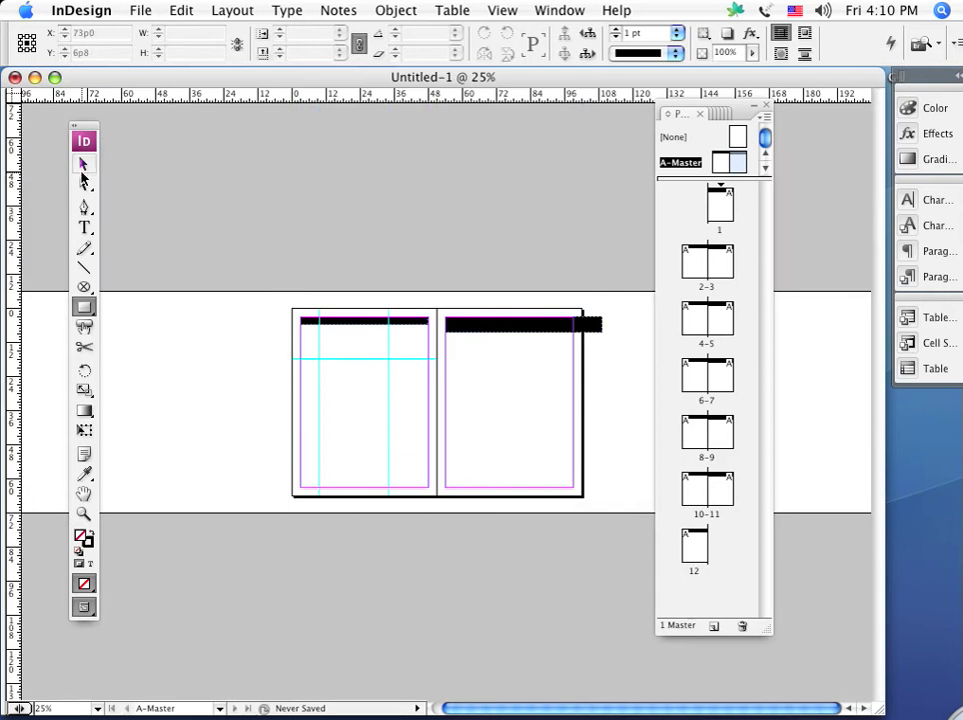
left_click(84, 163)
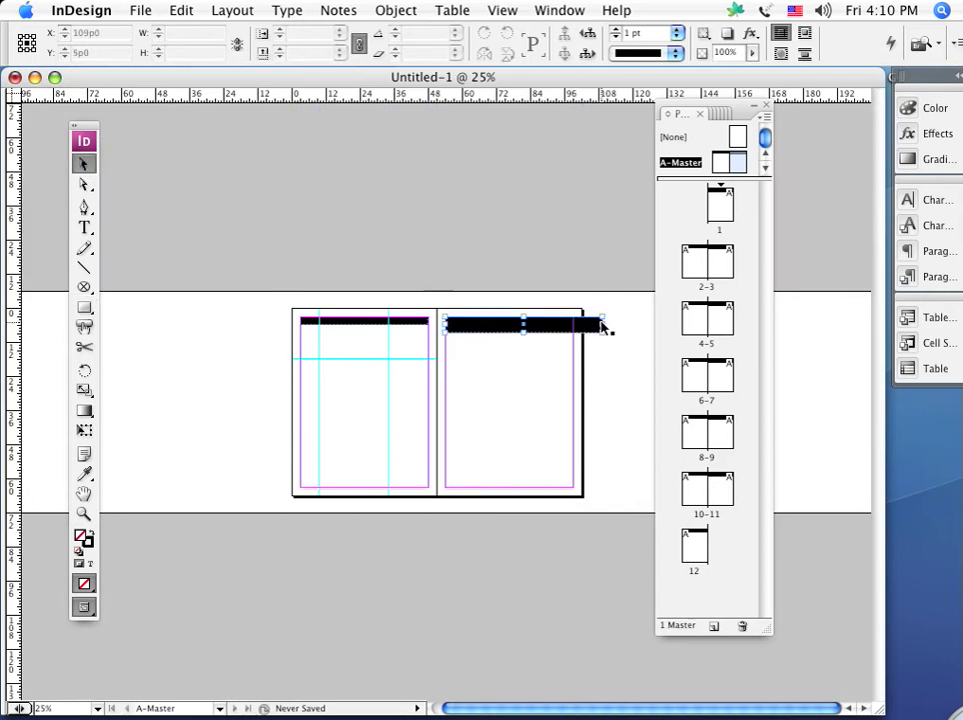
left_click(604, 325)
left_click_drag(591, 323, 573, 325)
Thin both the right and left master bars to 2p0 high.
key("super+equal")
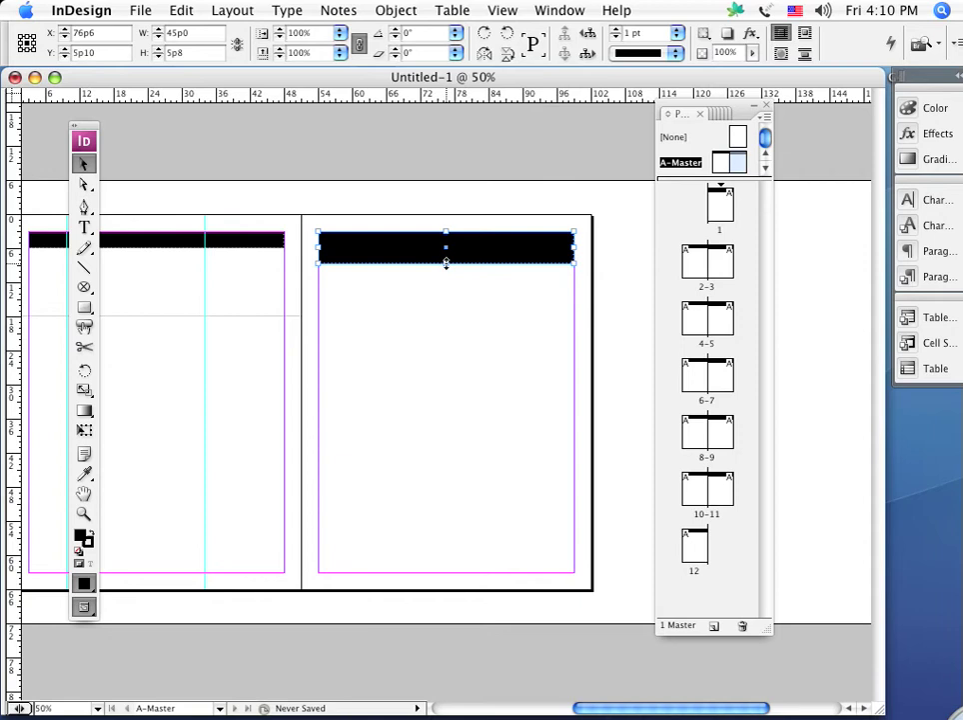
left_click_drag(445, 262, 440, 243)
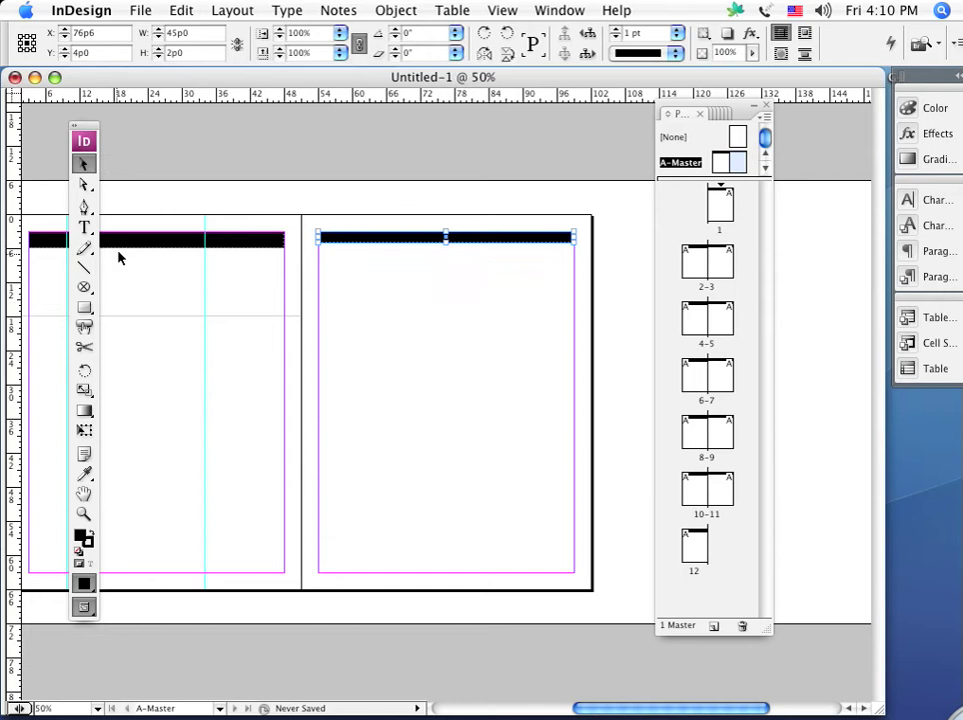
left_click(127, 248)
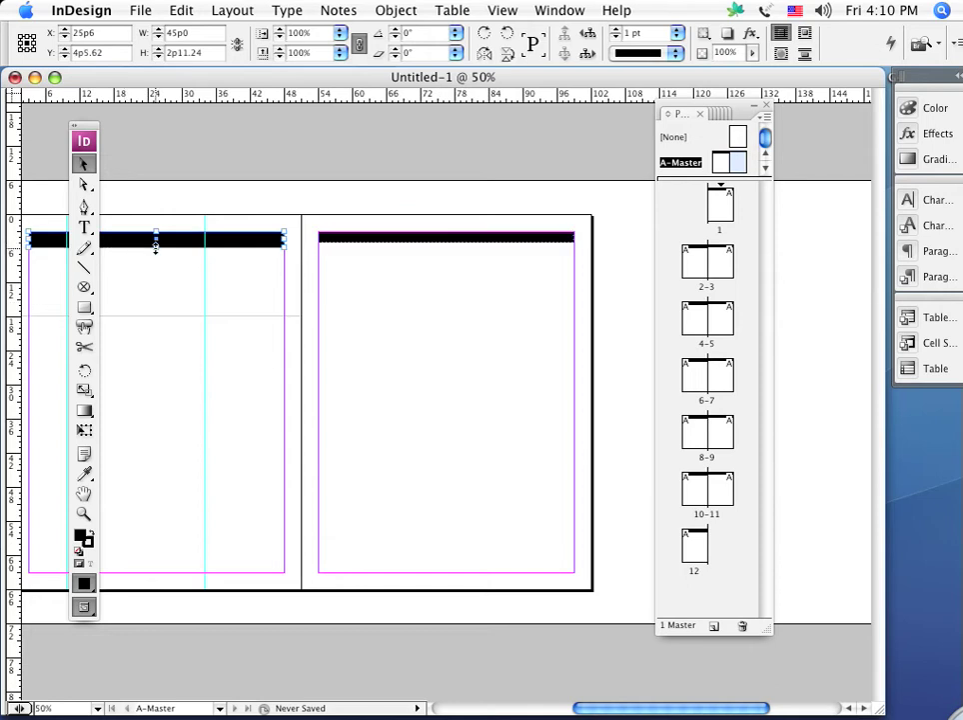
left_click_drag(155, 249, 155, 242)
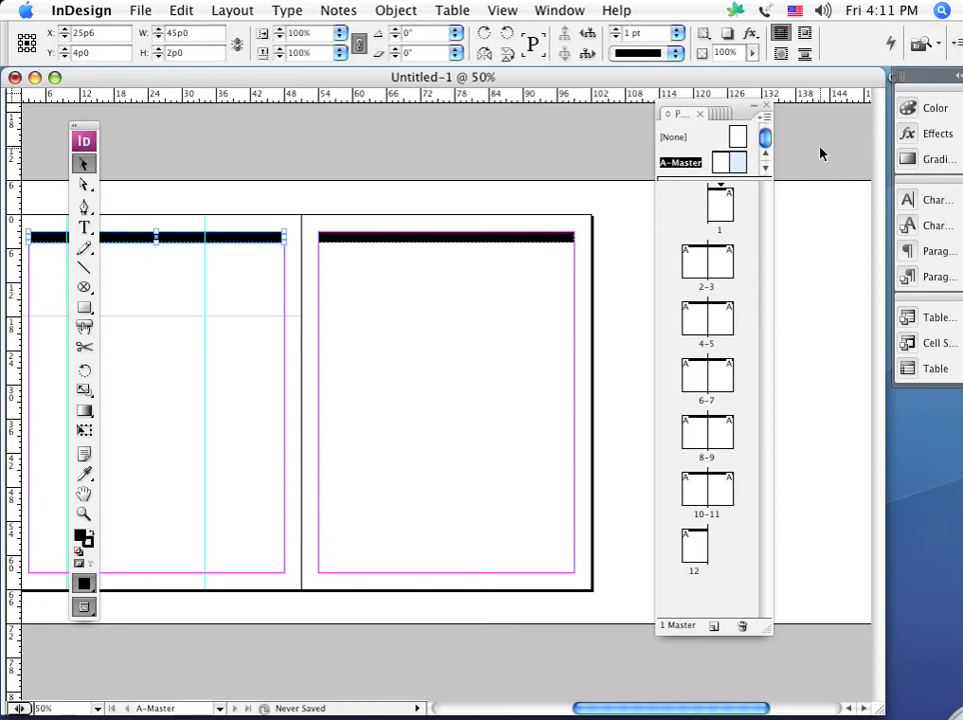
left_click(450, 240)
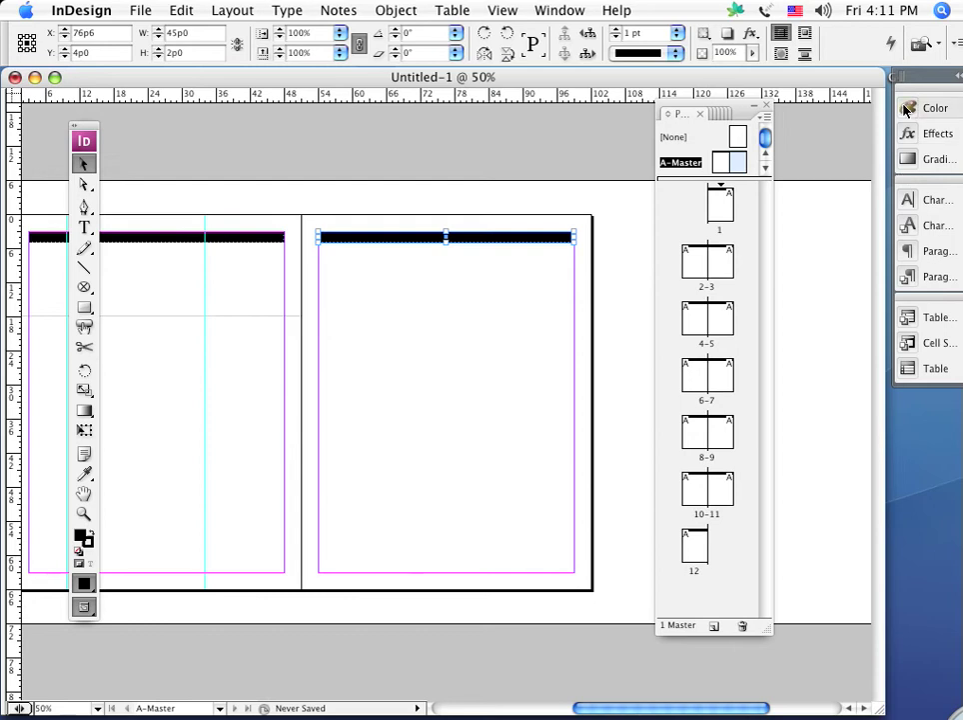
Fill the right and left master bars with the C=100 M=0 Y=0 K=0 swatch.
left_click(572, 11)
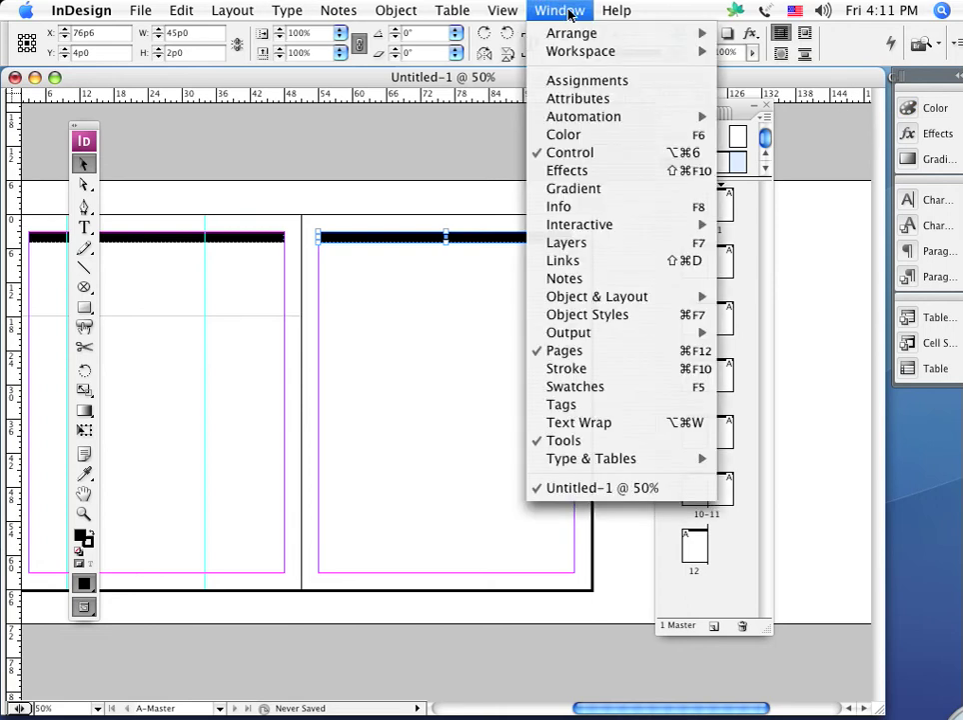
left_click(562, 388)
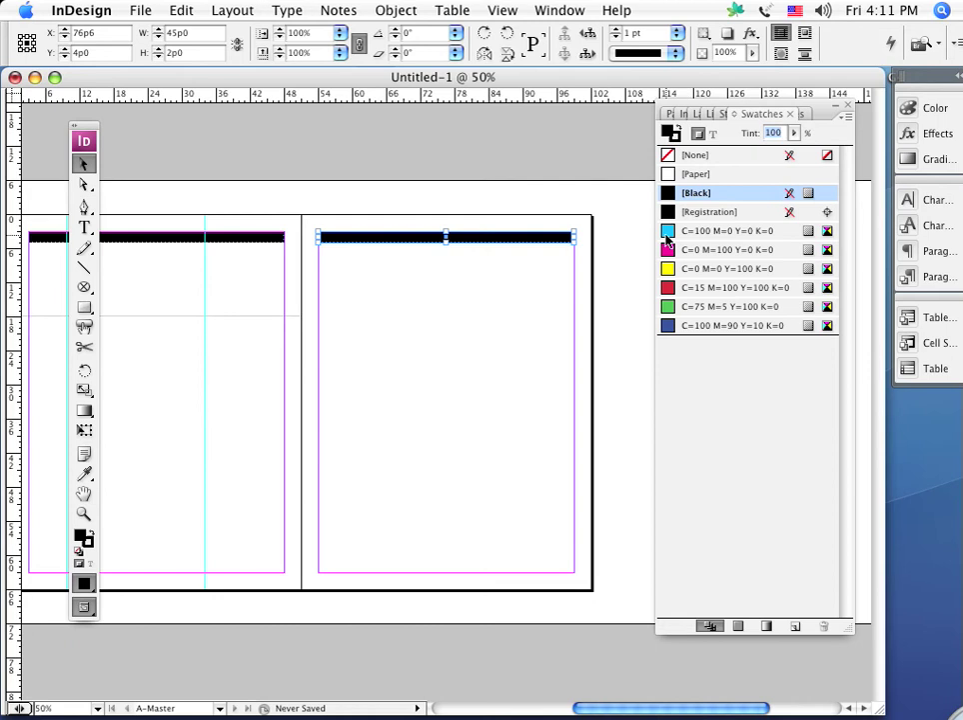
left_click(668, 234)
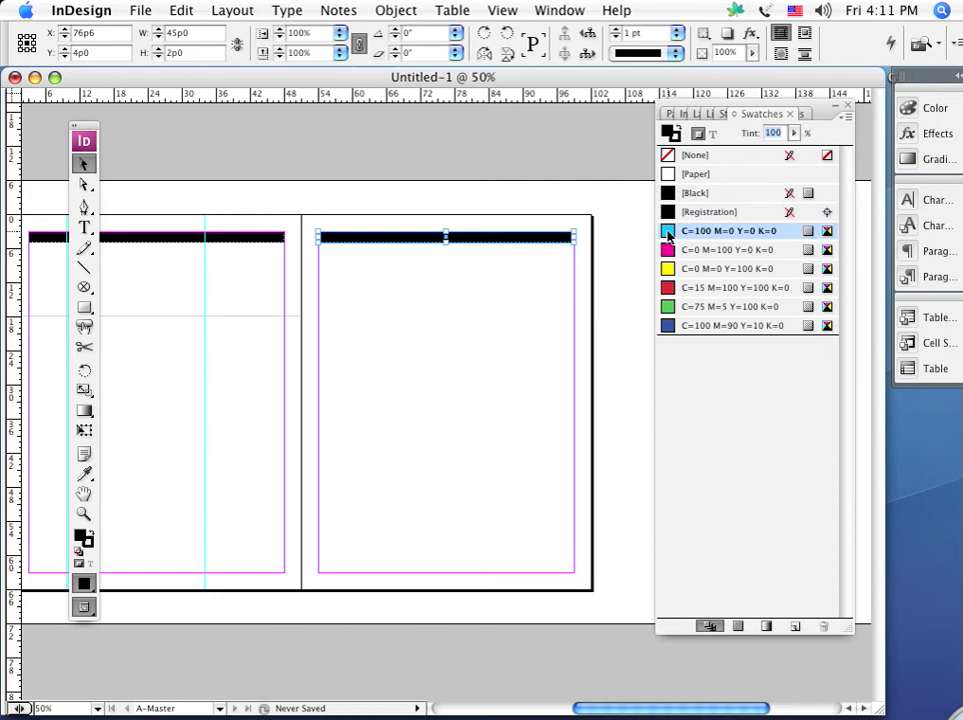
left_click(253, 240)
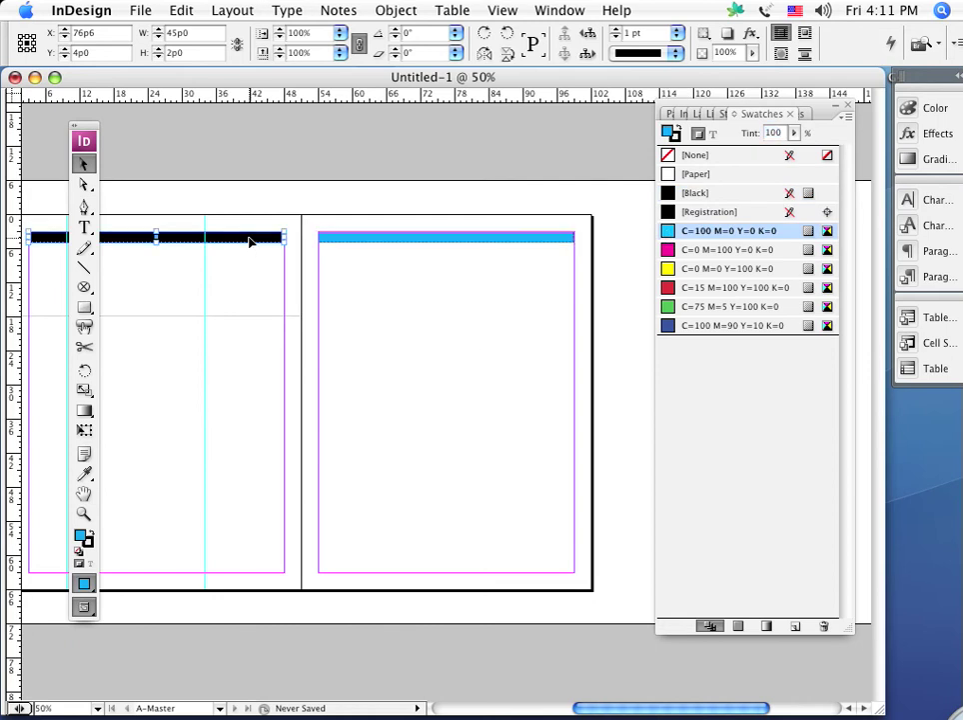
left_click(668, 232)
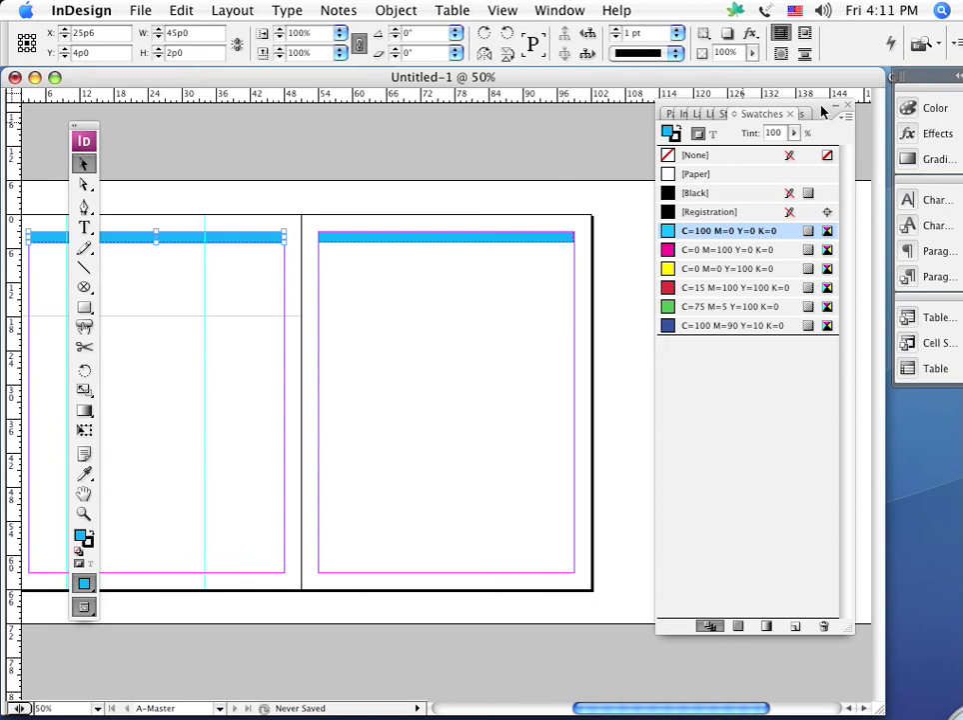
Close the Swatches panel and bring back the Pages panel thumbnails.
left_click(848, 105)
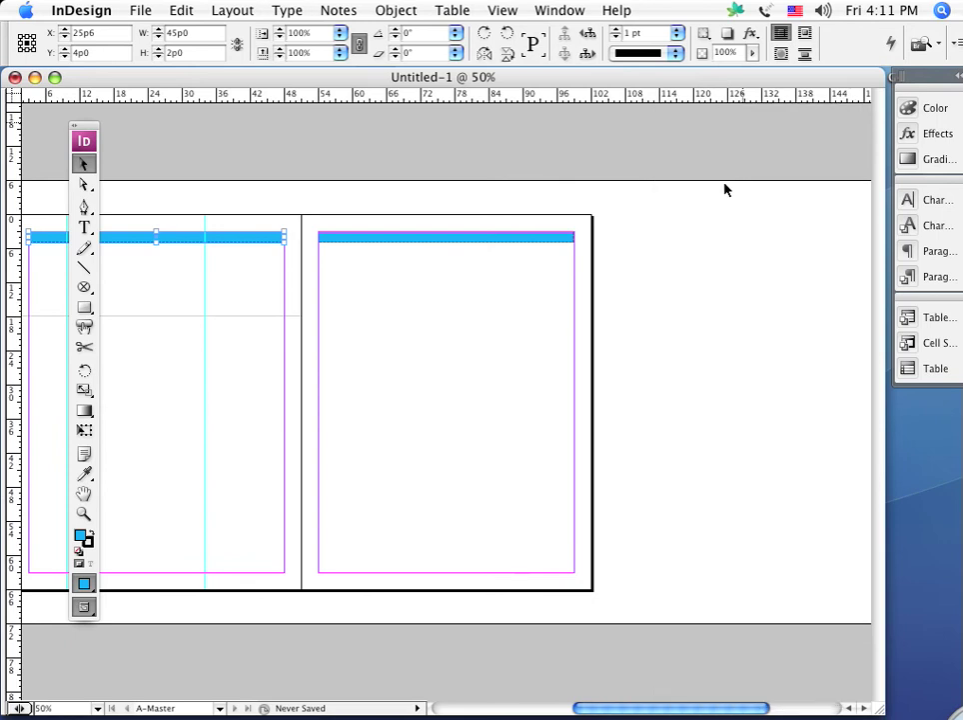
key("F5")
left_click(672, 175)
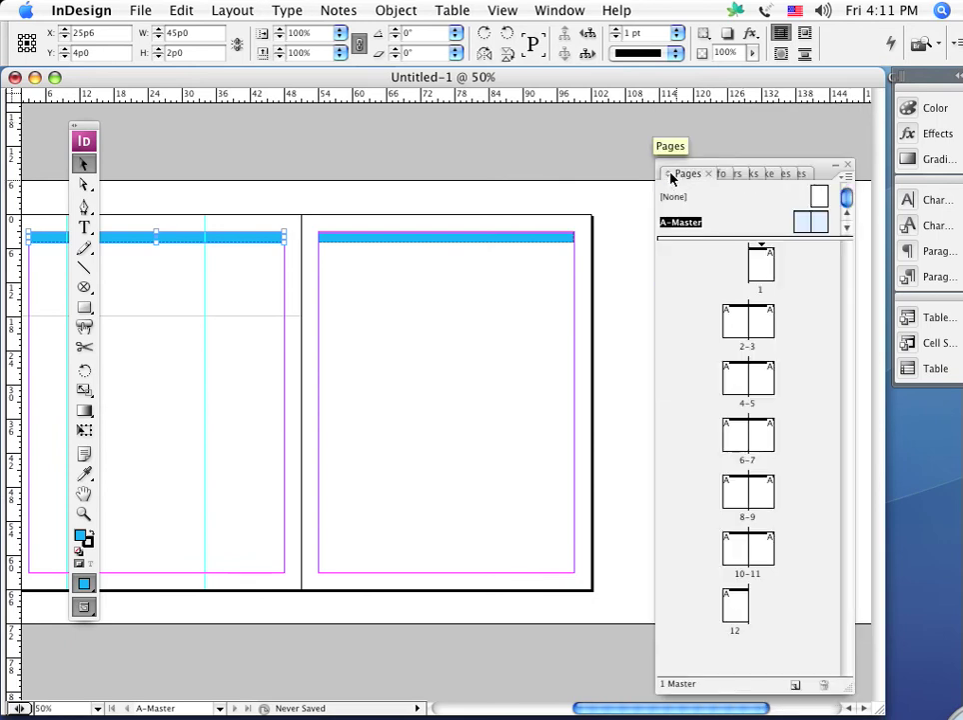
Go to spread 2-3 and zoom in to 75% to confirm the cyan top bars.
double_click(802, 226)
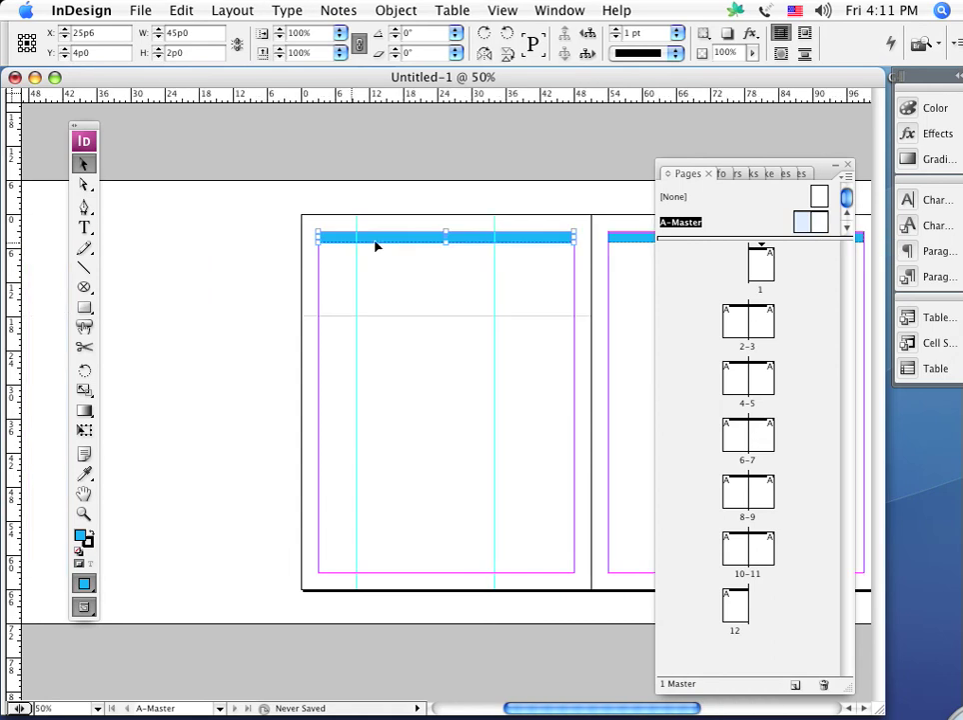
double_click(735, 325)
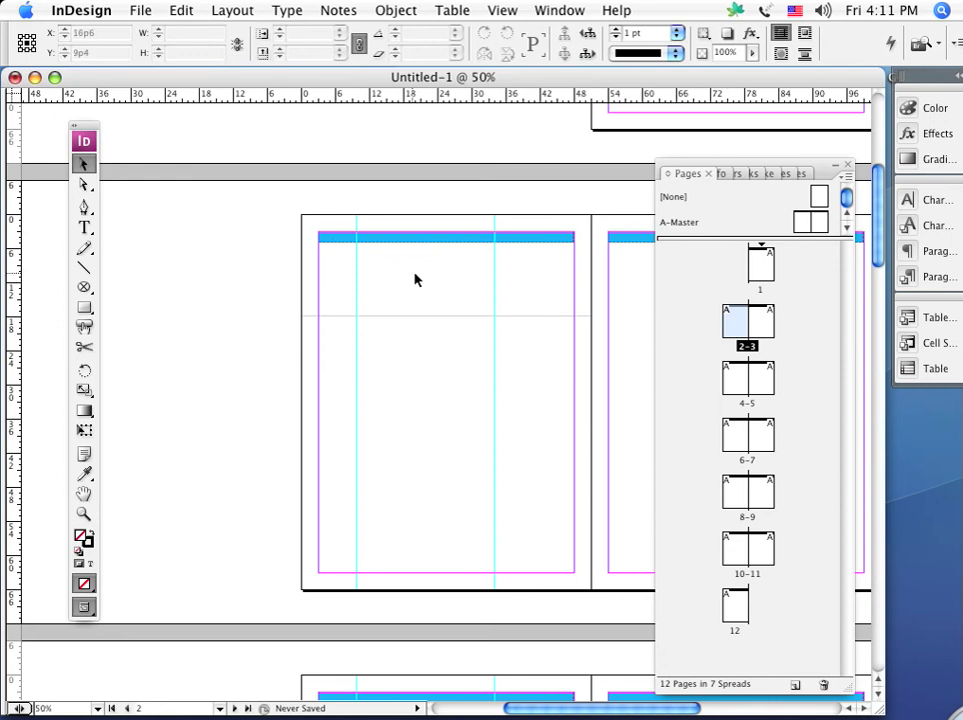
key("super+0")
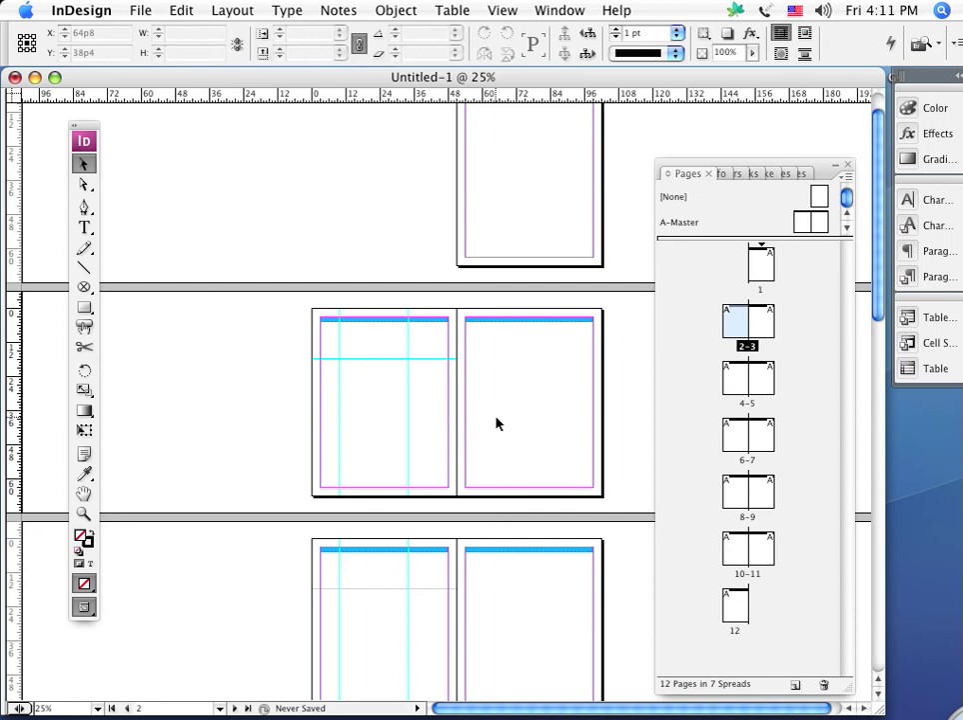
key("super+equal")
key("super+equal")
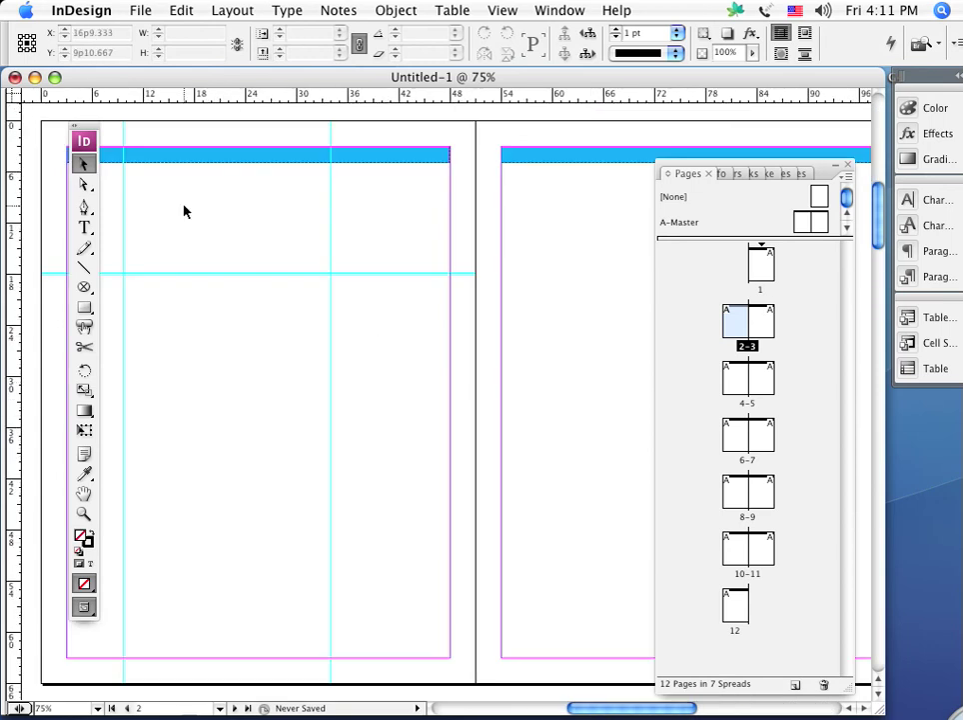